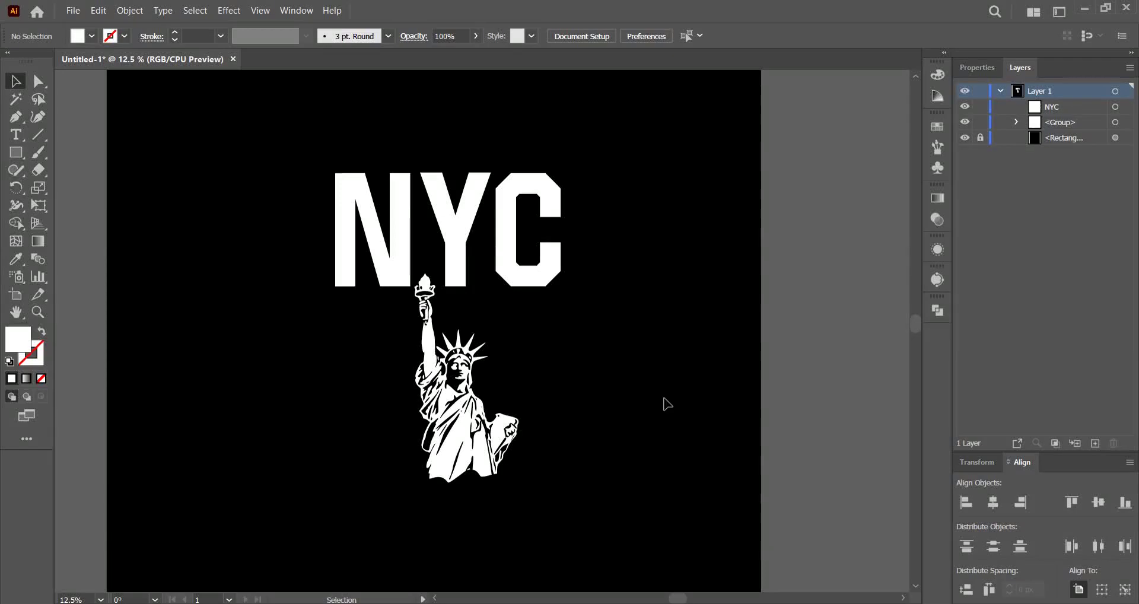
Set the NYC text's tracking to -30 in Properties, then reselect the lettering
left_click(502, 219)
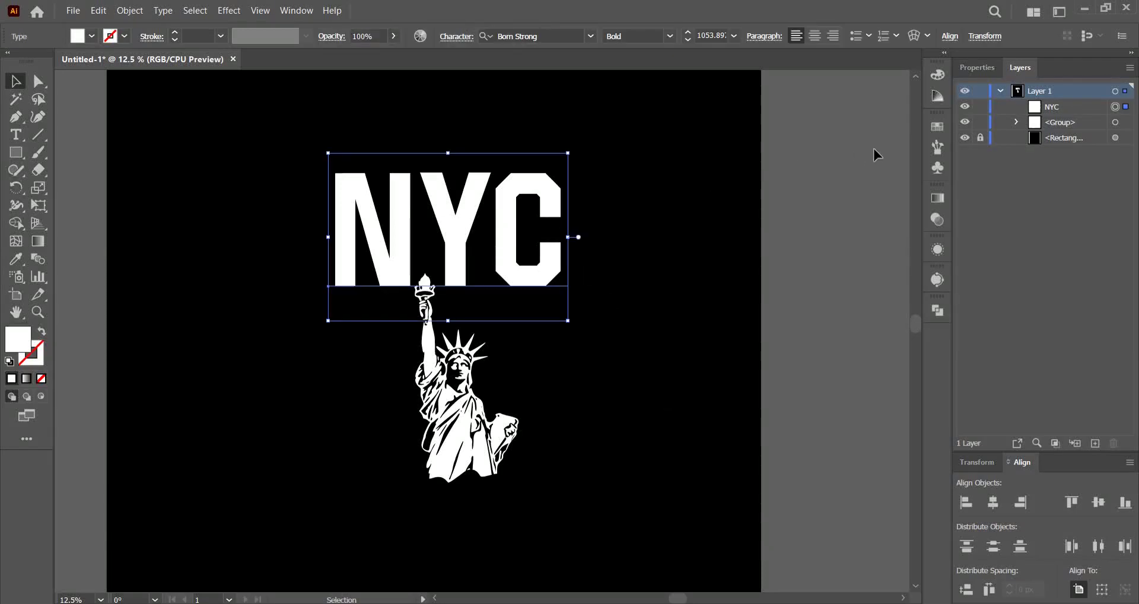
left_click(977, 68)
left_click(1096, 417)
key("Down")
key("Down")
key("Down")
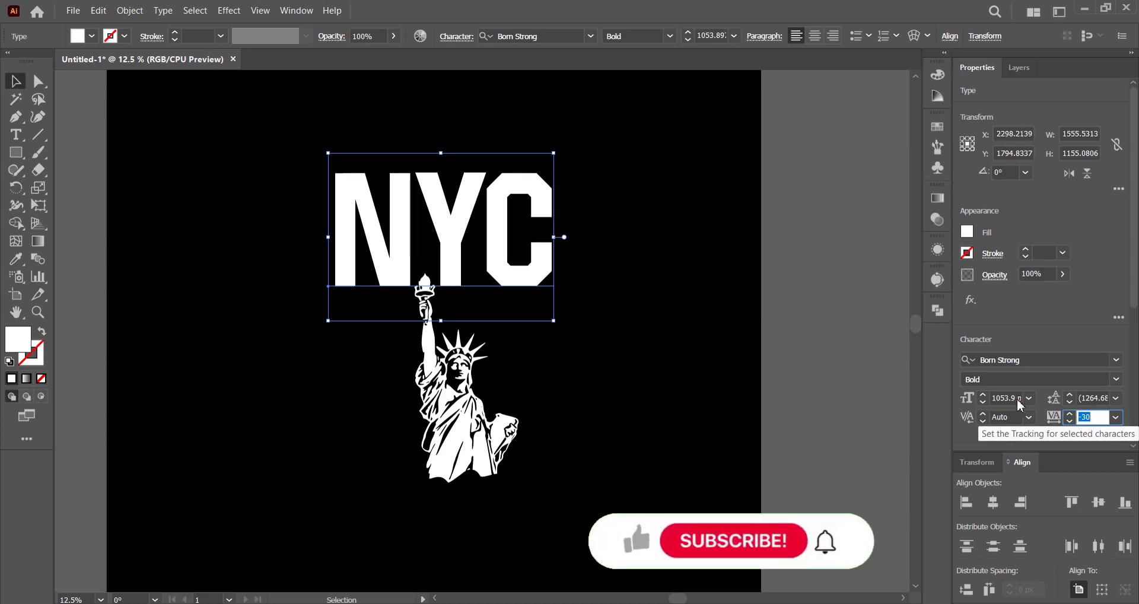
left_click(658, 335)
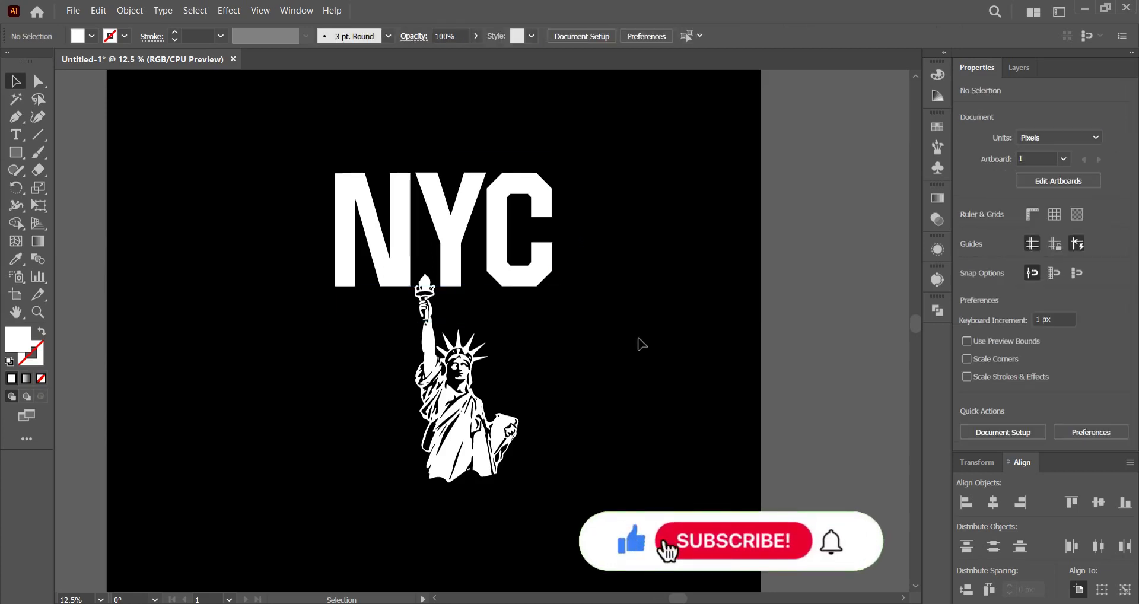
left_click(510, 274)
right_click(513, 268)
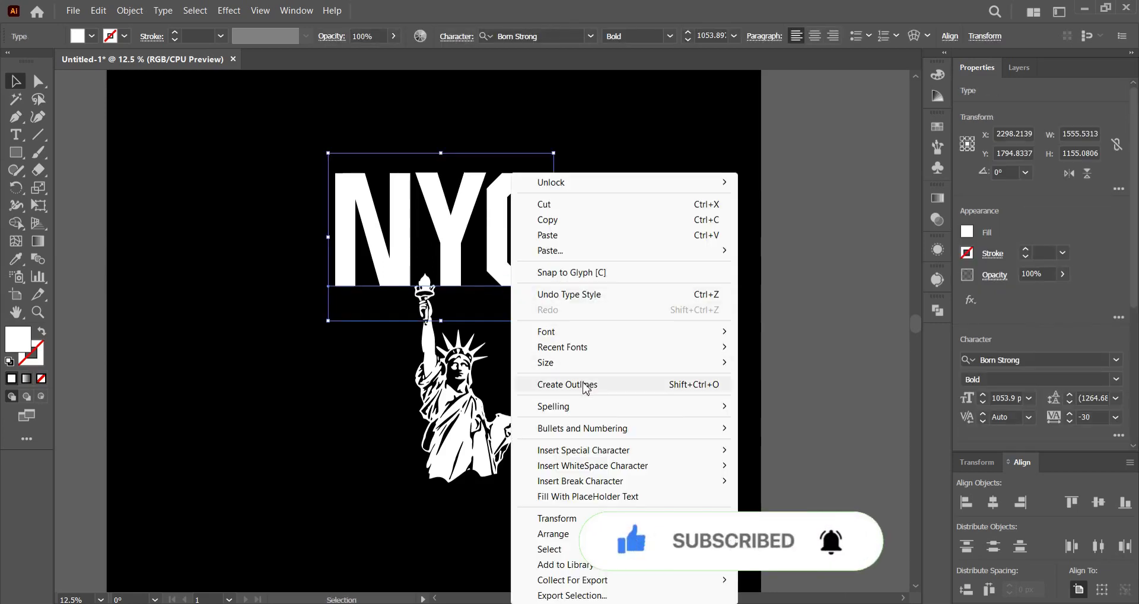
Outline the NYC text, centre it horizontally, and scale it up near the artboard top
left_click(585, 386)
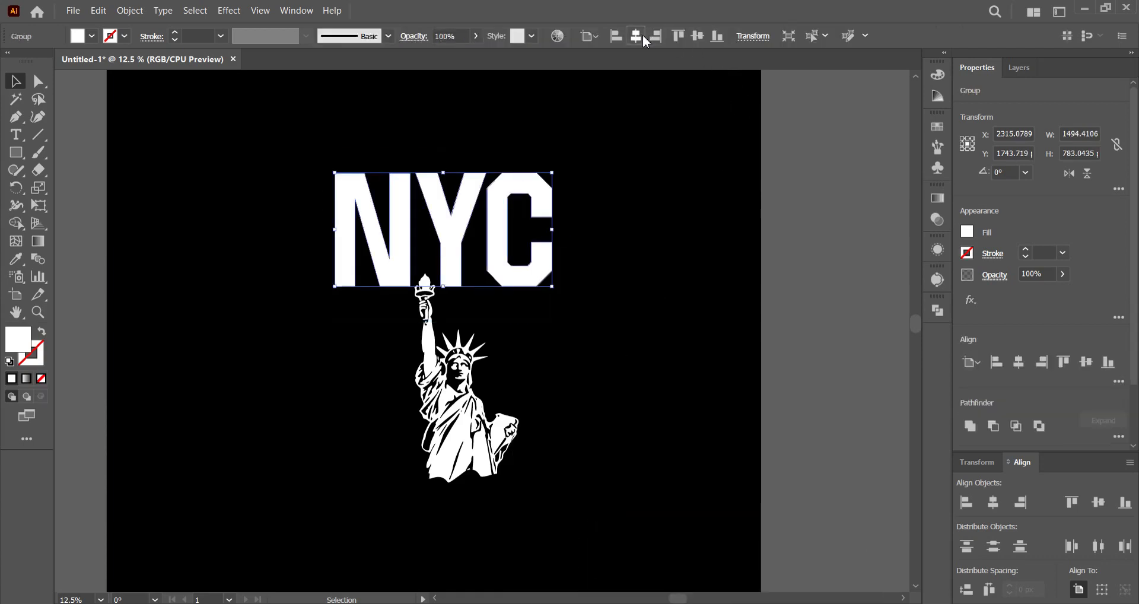
left_click(641, 36)
scroll(546, 235, "down", 1)
left_click_drag(546, 235, 651, 235, "alt+shift")
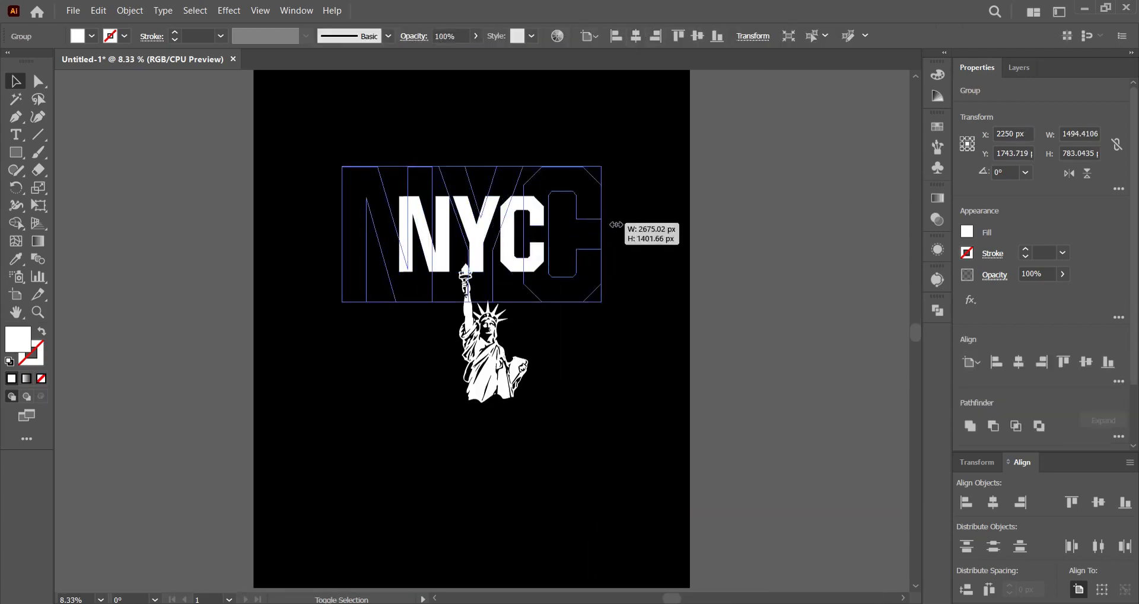
mouse_move(672, 187)
left_mouse_down()
mouse_move(666, 264)
mouse_move(621, 227)
left_mouse_up()
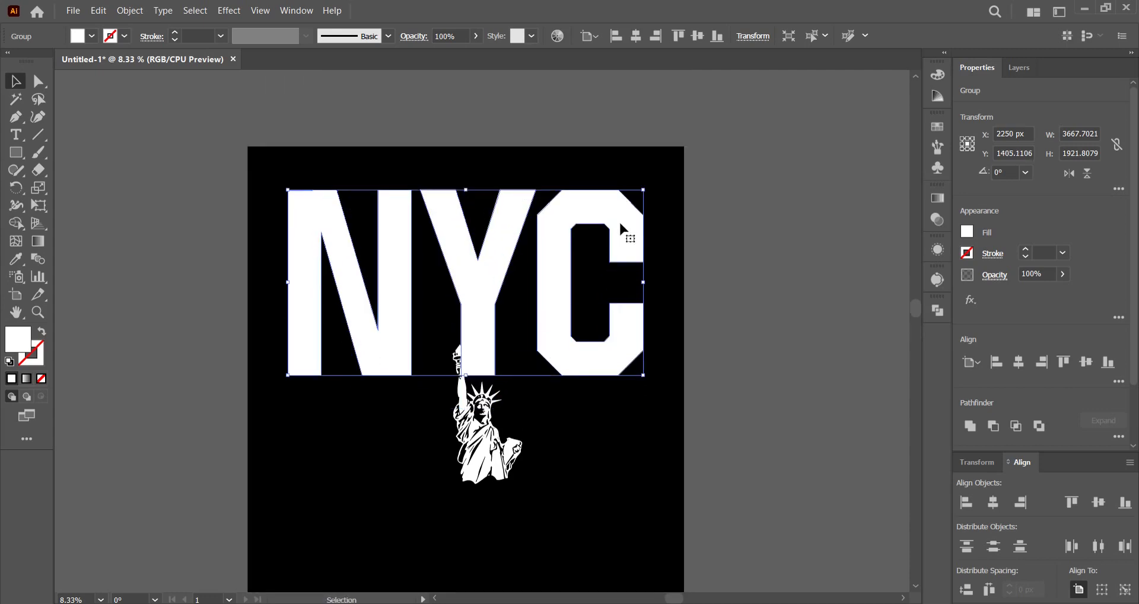
key("ctrl+shift+alt+w")
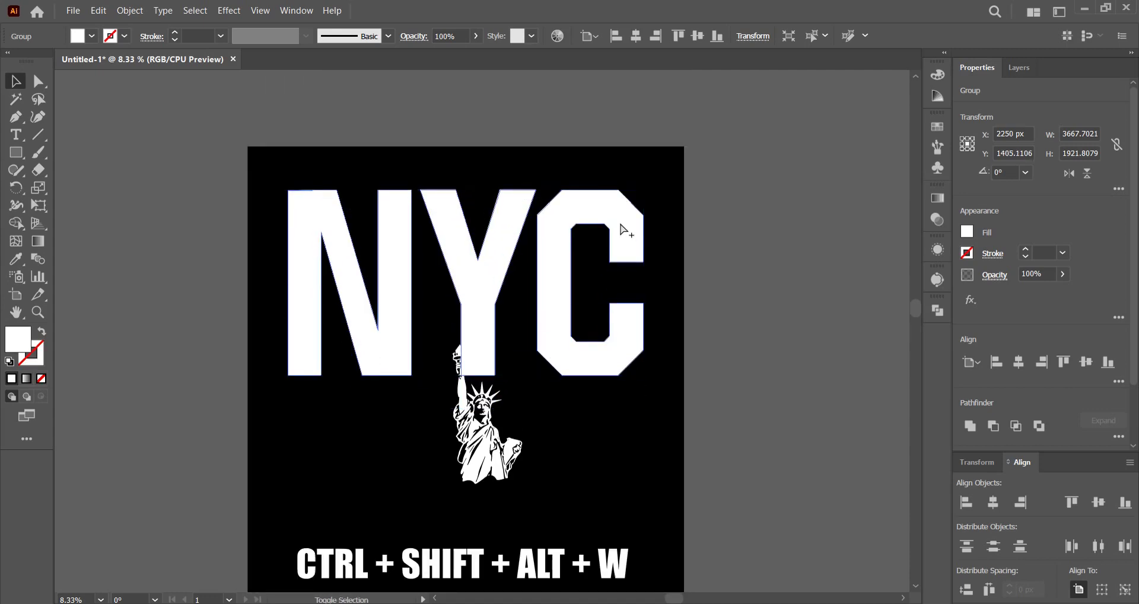
Warp the NYC lettering with the Arch style at 30% bend
left_click(948, 151)
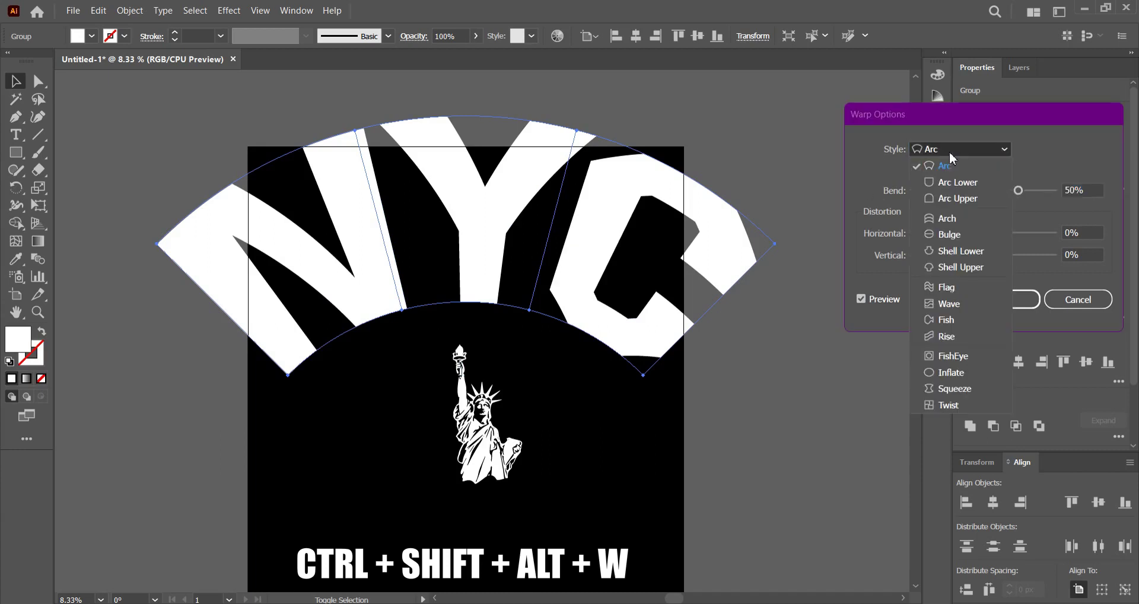
left_click(952, 219)
left_click(984, 151)
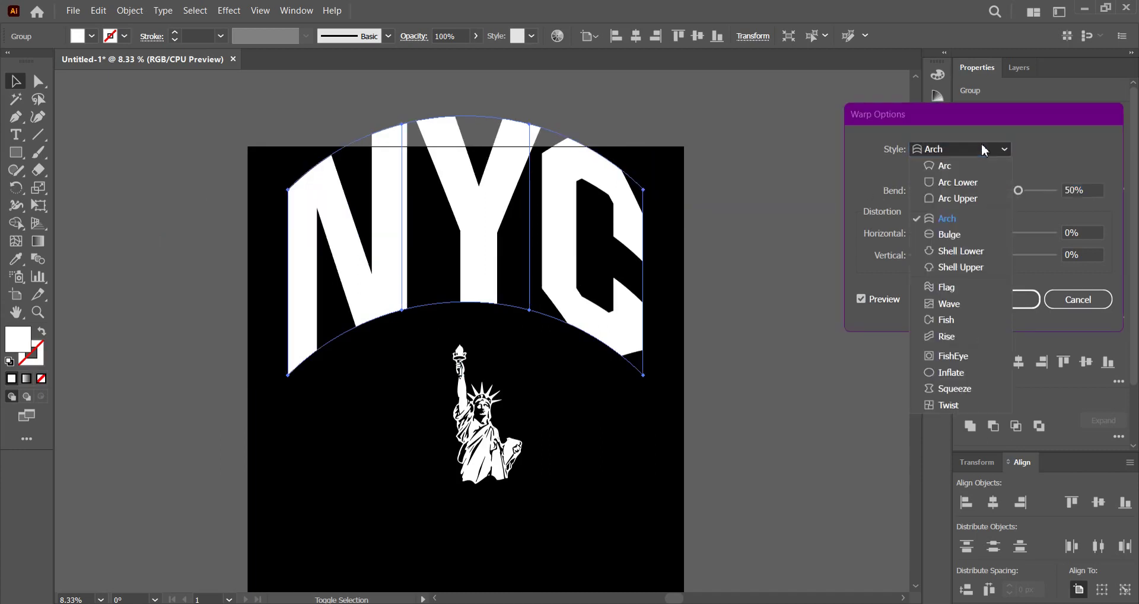
left_click(1062, 152)
double_click(1088, 189)
type("30")
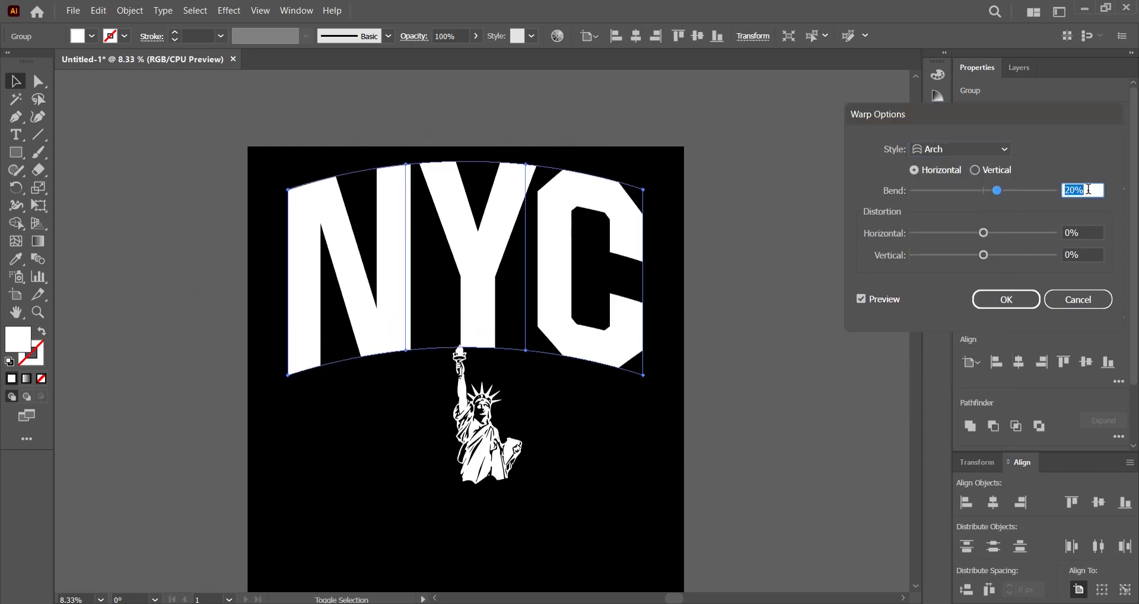
left_click(1032, 298)
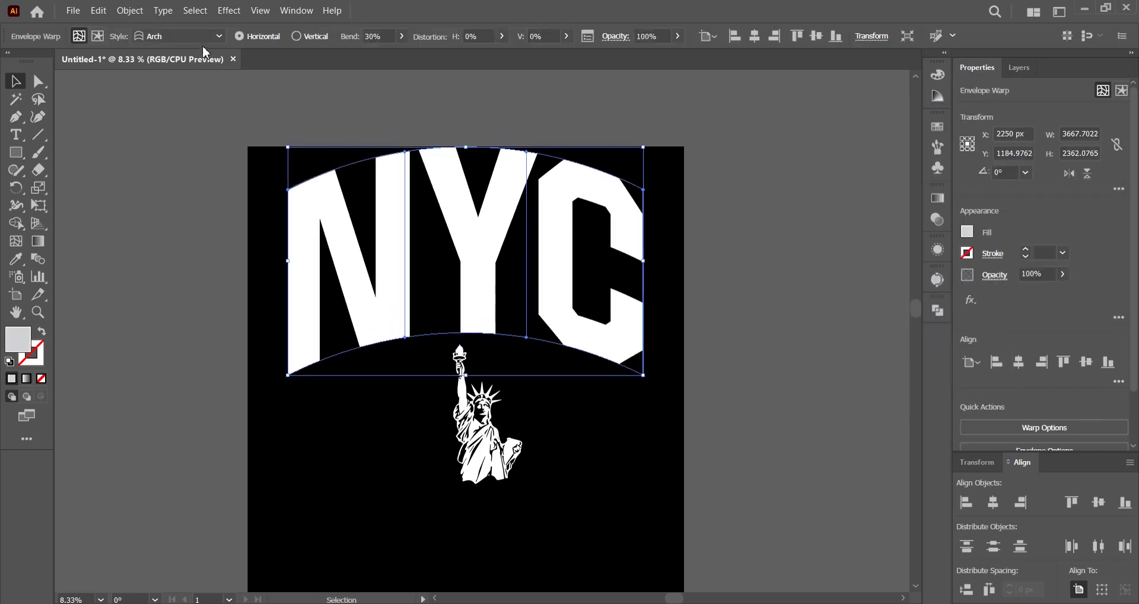
Expand the arched NYC warp into plain shapes via Object > Expand
left_click(129, 11)
left_click(191, 177)
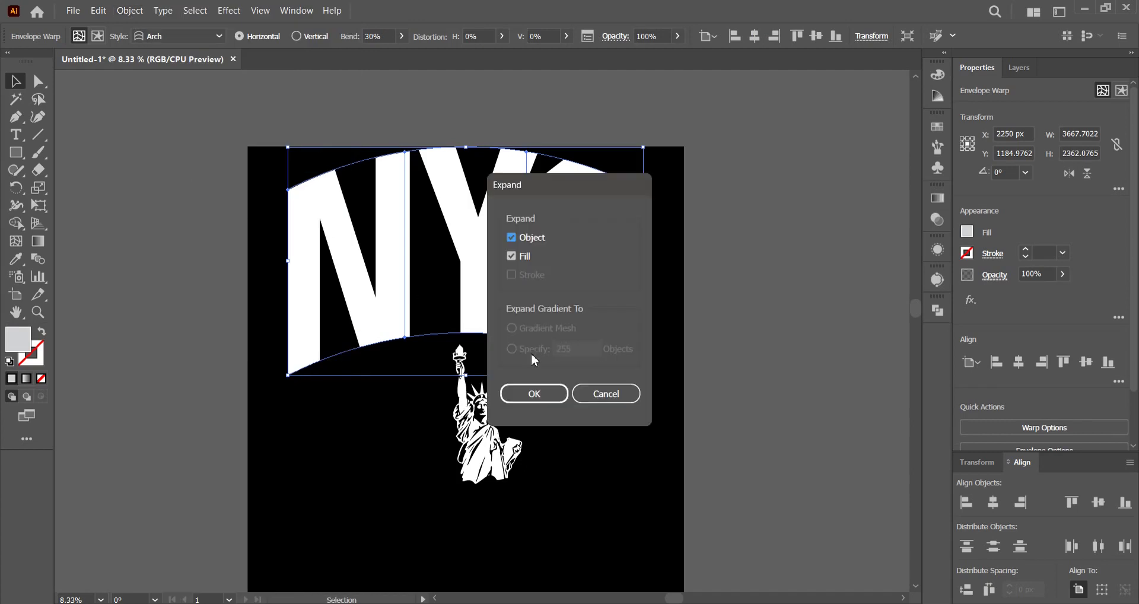
left_click(532, 405)
Move the NYC lettering lower and enlarge it slightly
scroll(643, 380, "down", 2)
left_click_drag(599, 281, 598, 317)
left_click_drag(633, 235, 644, 235)
left_click_drag(478, 195, 478, 199)
left_click(686, 321)
Enlarge the Statue of Liberty about twice, move it lower, and centre it horizontally
scroll(630, 309, "down", 2)
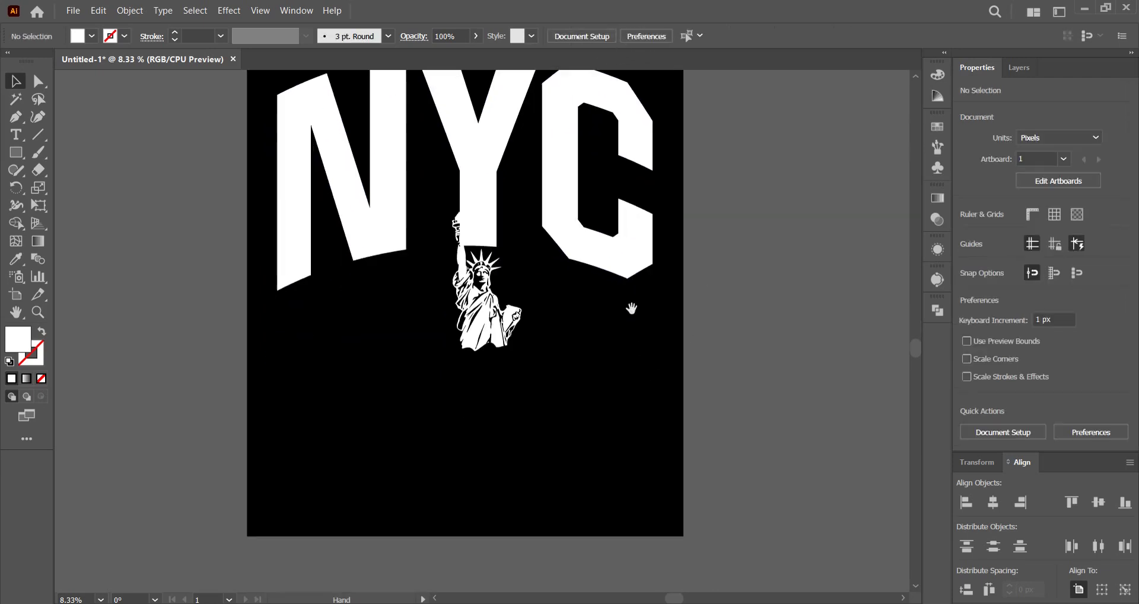
left_click(498, 320)
left_click_drag(523, 352, 559, 426)
mouse_move(490, 342)
left_mouse_down()
mouse_move(491, 382)
mouse_move(565, 369)
left_mouse_up()
left_click_drag(492, 364, 493, 361)
left_click(635, 35)
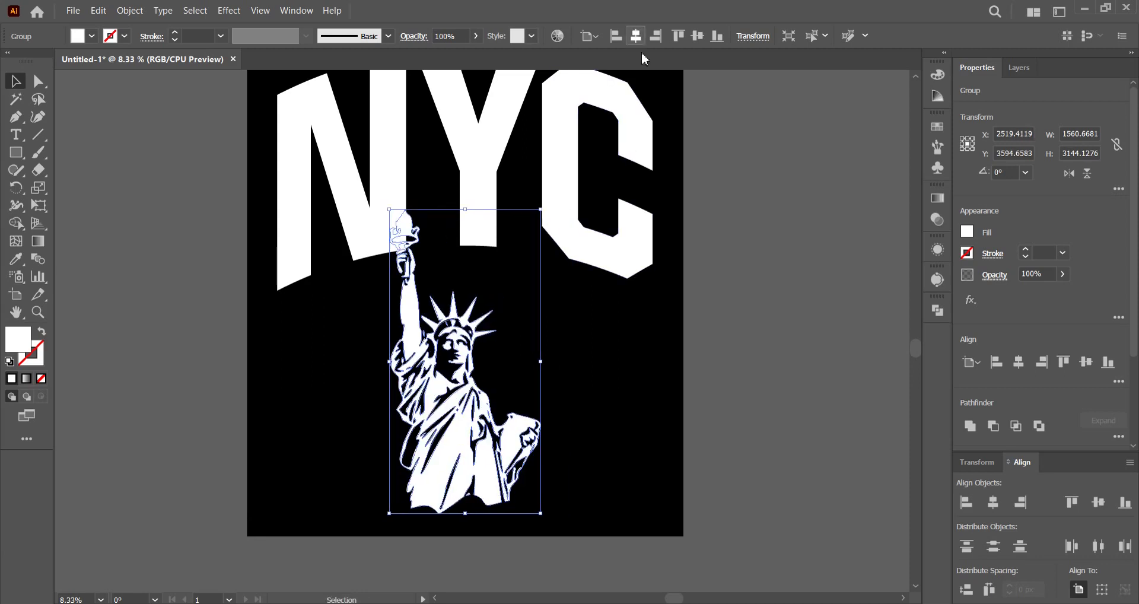
left_click(685, 119)
Reselect the NYC lettering and adjust the view to check its placement
scroll(682, 177, "up", 2)
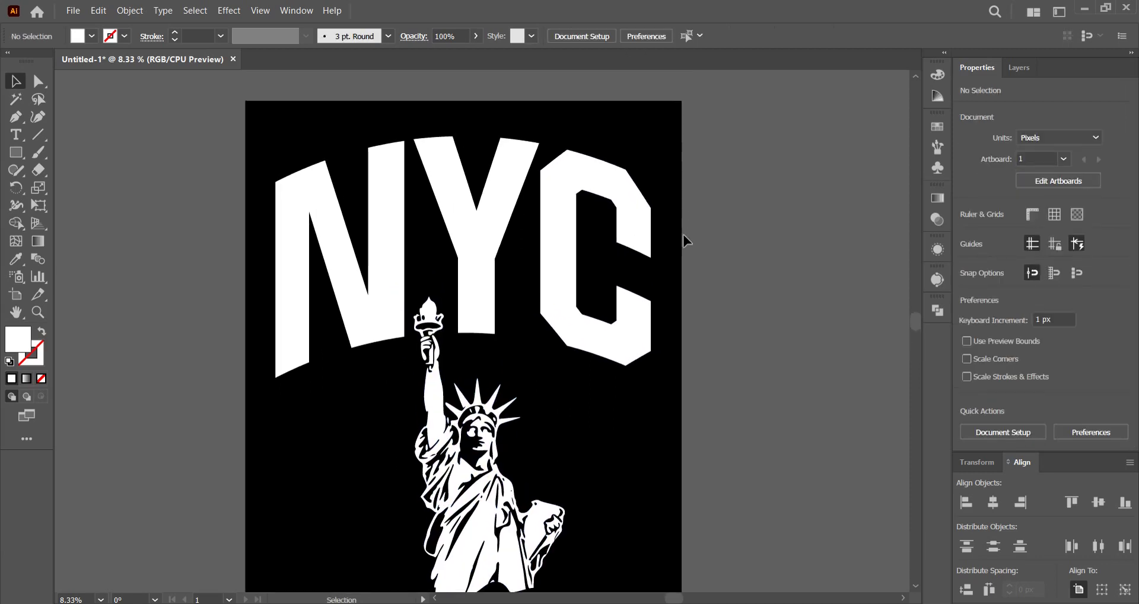
scroll(719, 217, "down", 2)
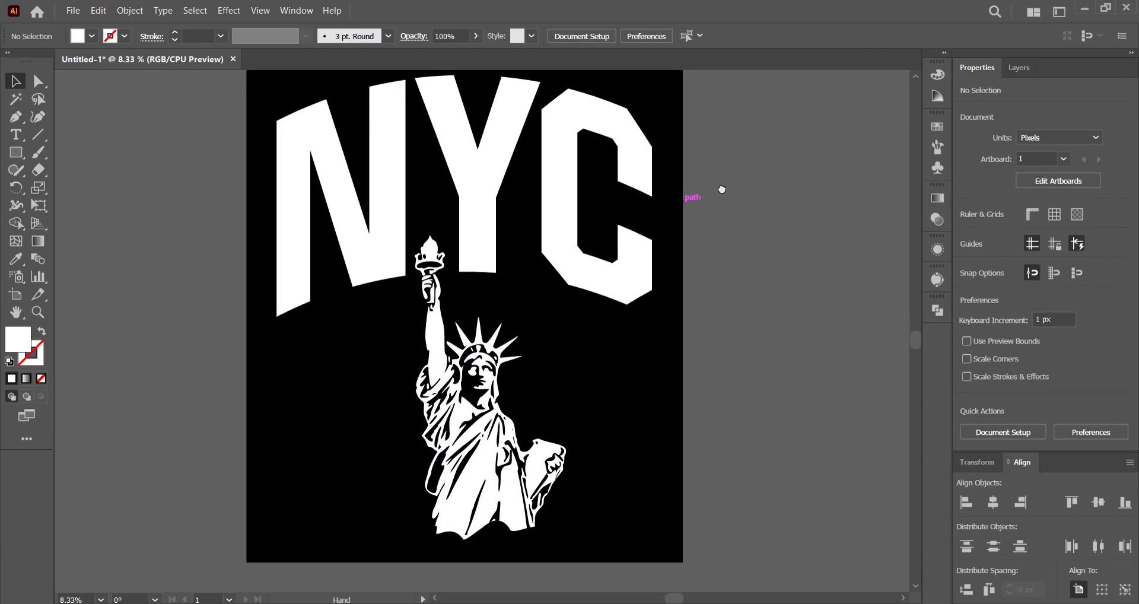
left_click(465, 168)
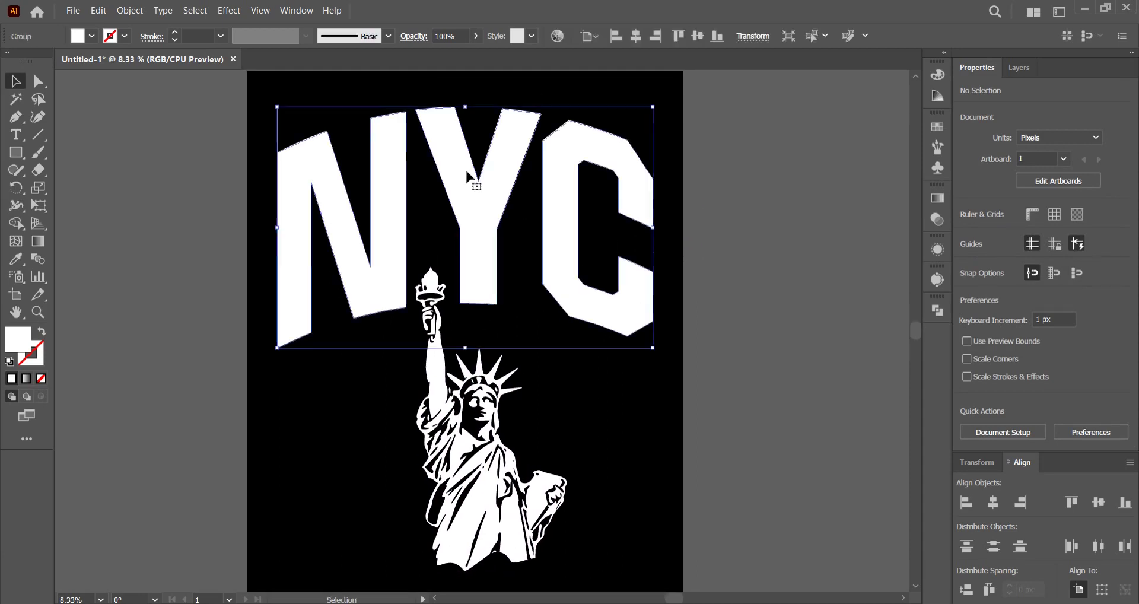
scroll(465, 168, "up", 2, "alt")
left_click_drag(459, 175, 452, 198)
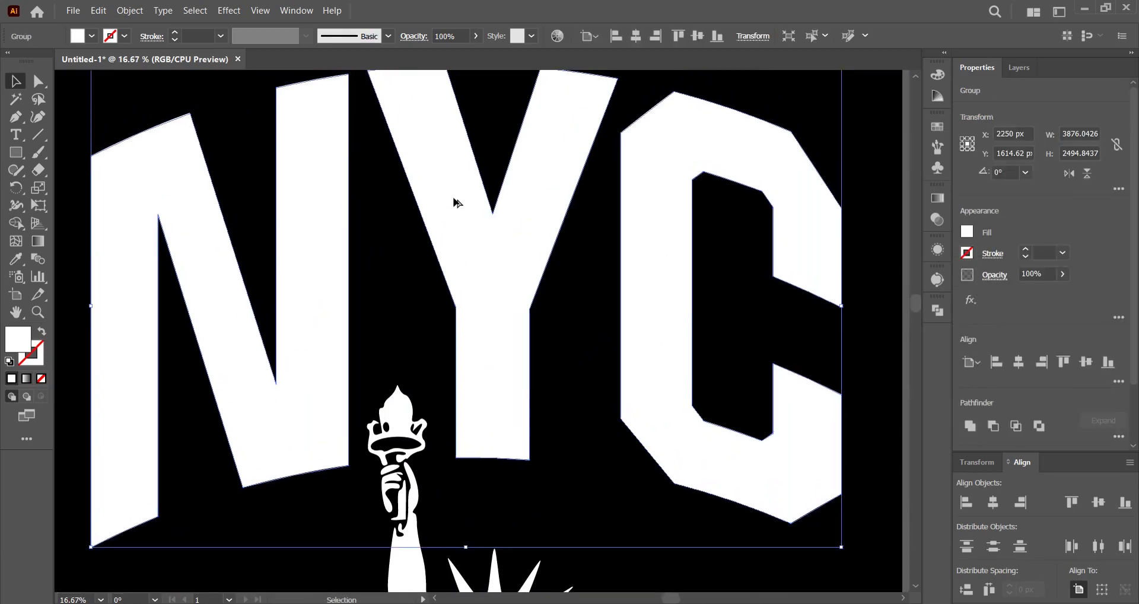
scroll(452, 201, "down", 1, "alt")
left_click(1032, 76)
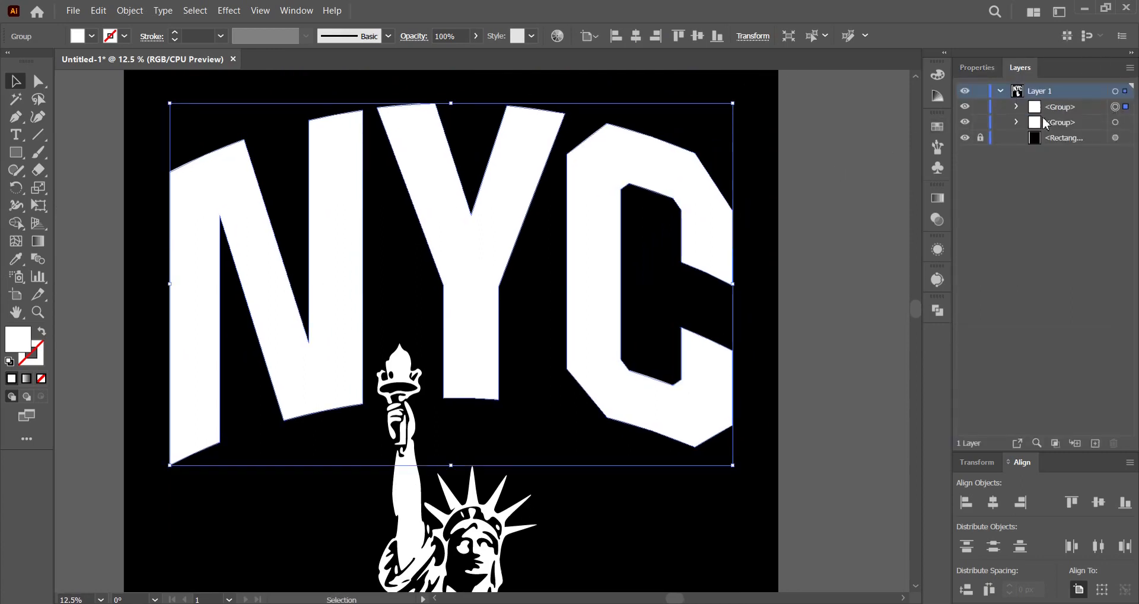
Unhide and reselect the NYC group for an Offset Path
left_click(965, 106)
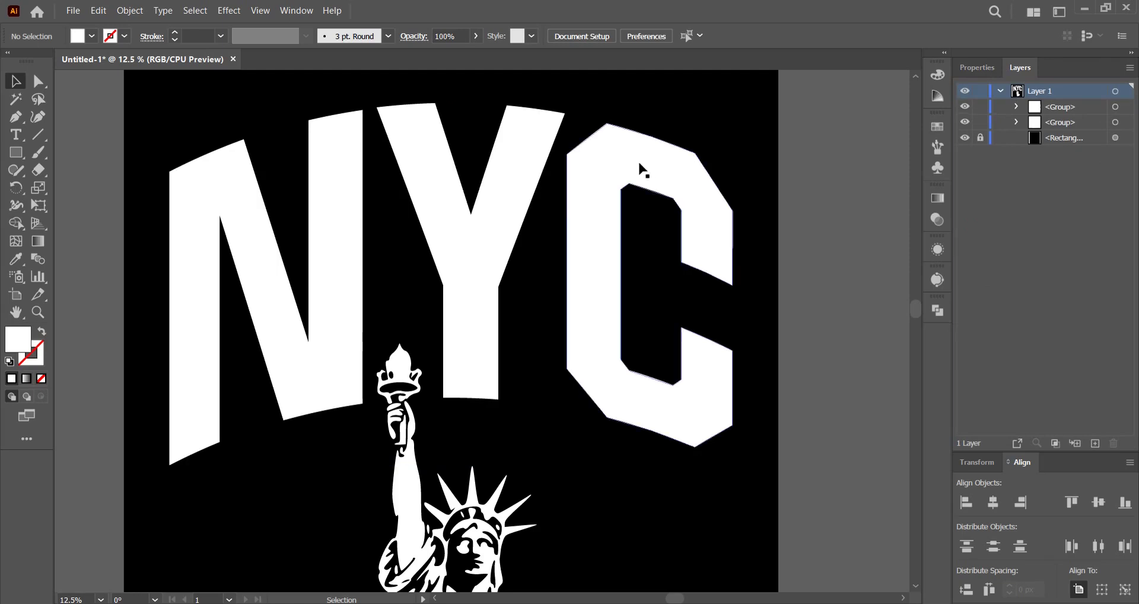
left_click(628, 172)
left_click(134, 16)
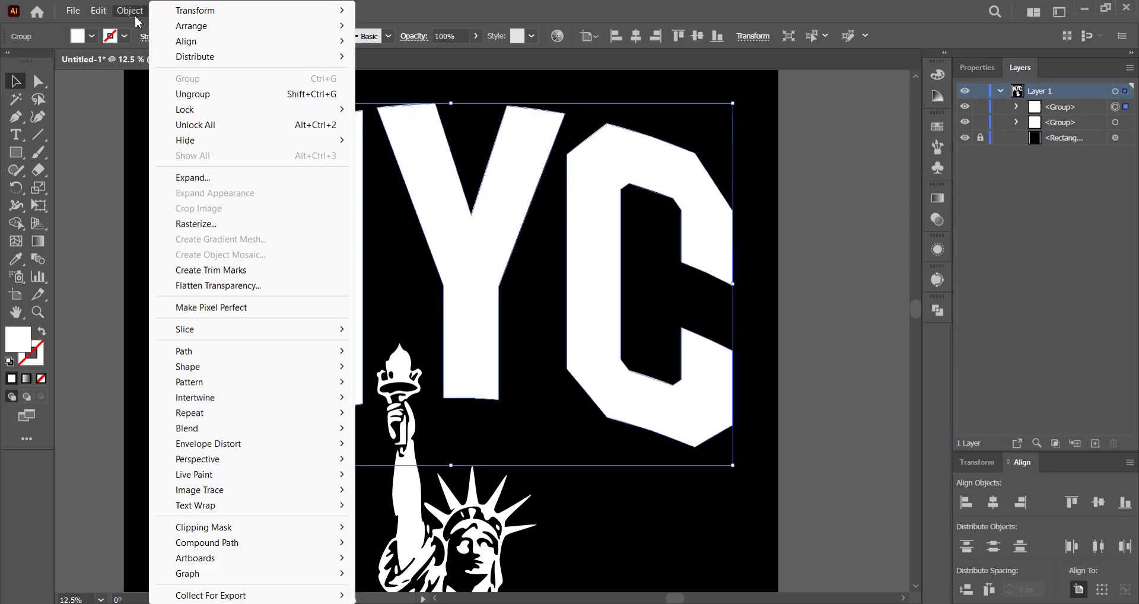
mouse_move(214, 351)
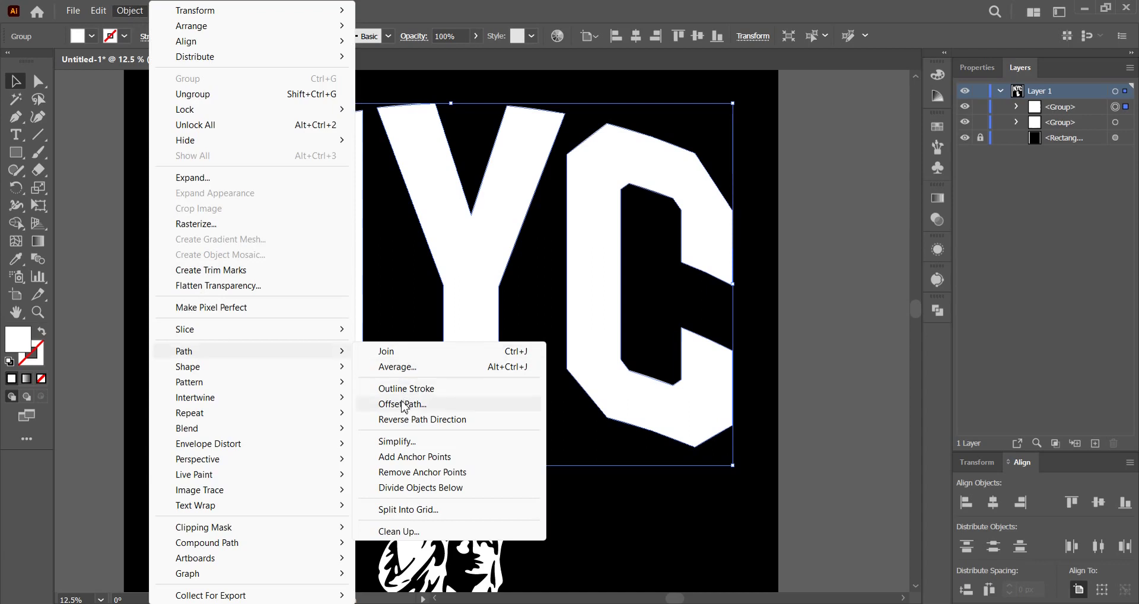
left_click(402, 404)
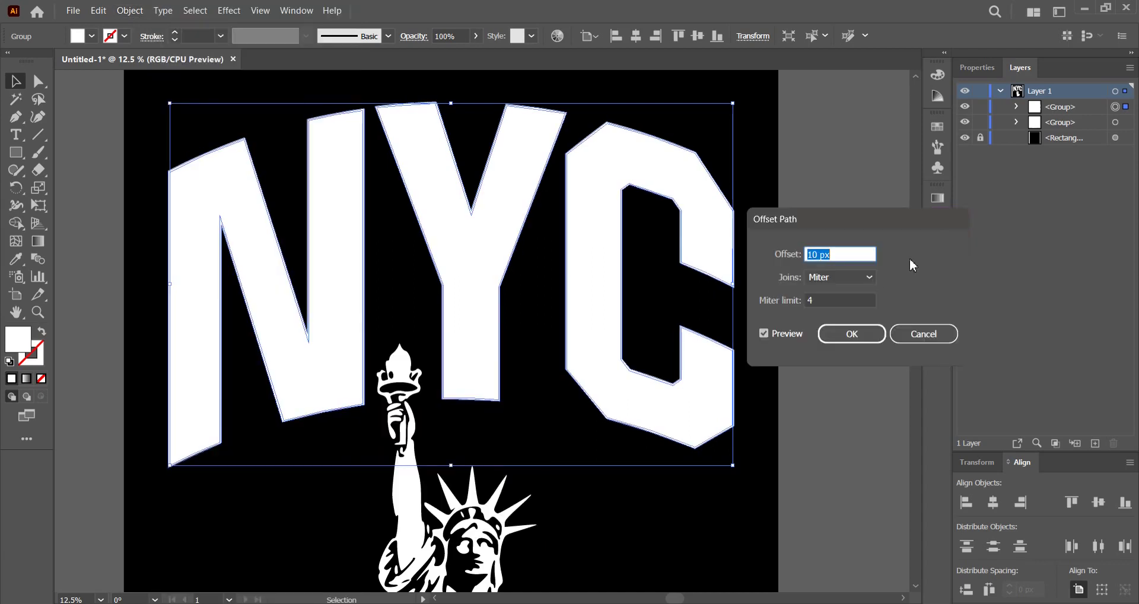
Add a -70 px Miter-joined inset offset path, then cut the NYC letter paths
left_click(849, 279)
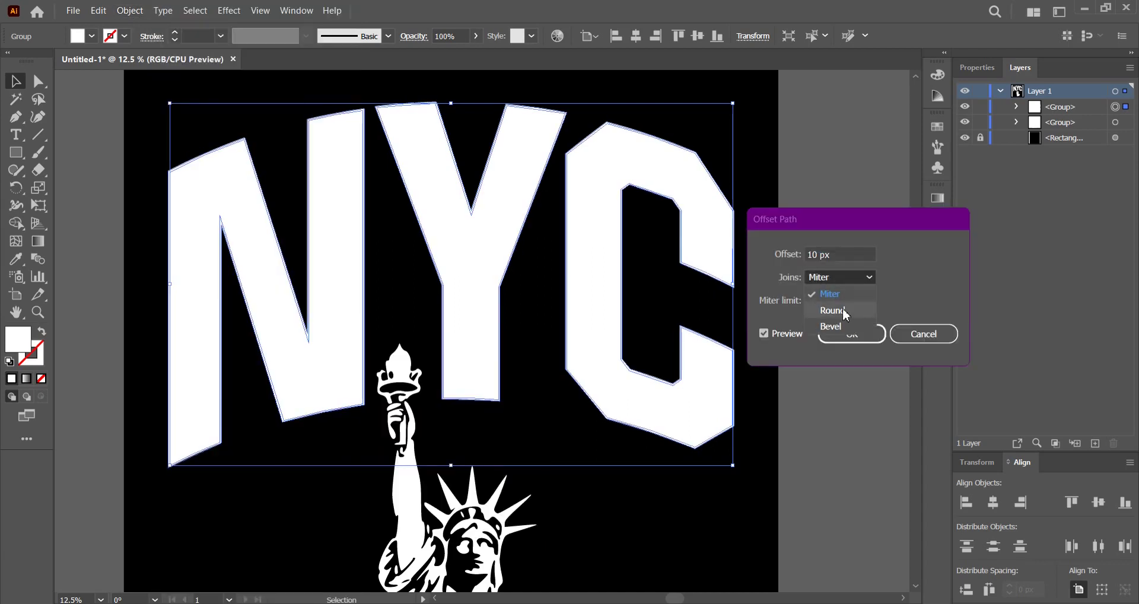
left_click(842, 307)
left_click(836, 278)
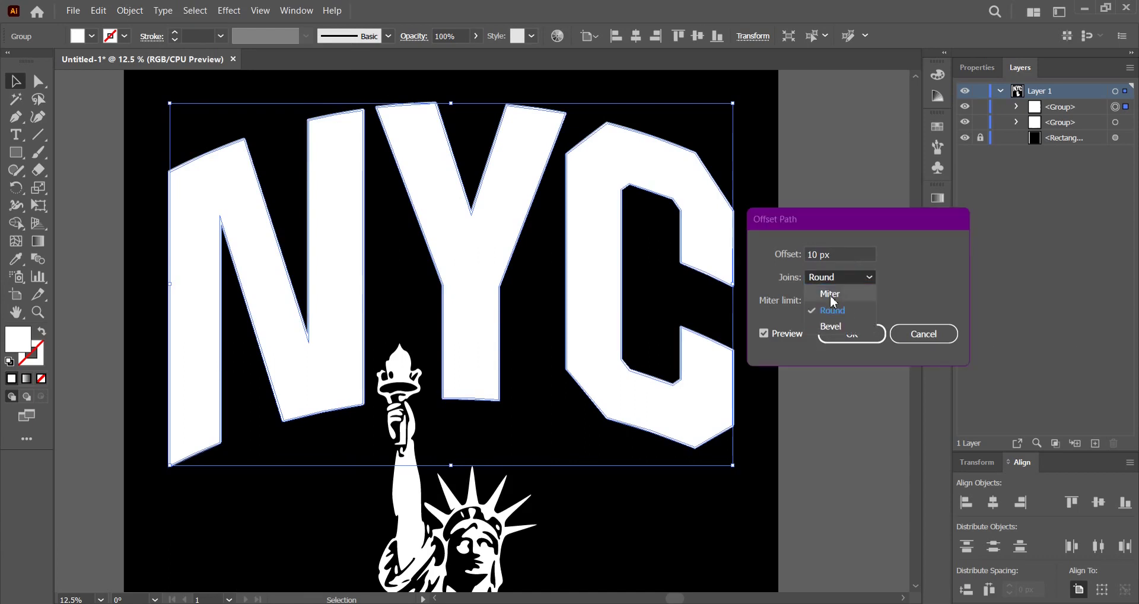
left_click(839, 294)
left_click(845, 255)
key("shift+Down")
key("shift+Down")
key("shift+Down")
key("shift+Down")
key("shift+Up")
key("shift+Down")
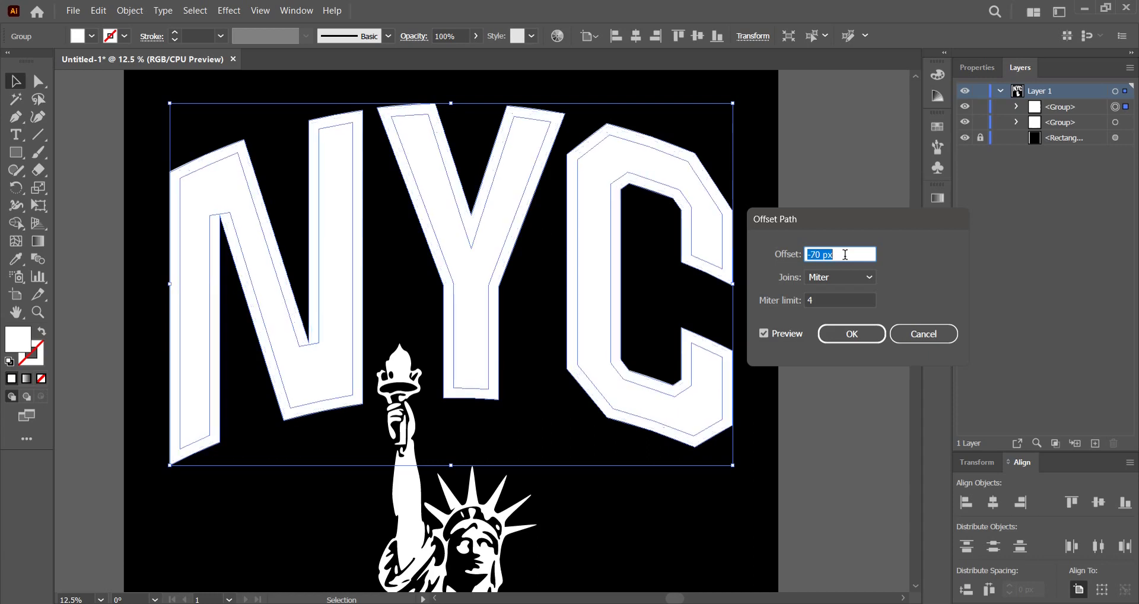
left_click(844, 332)
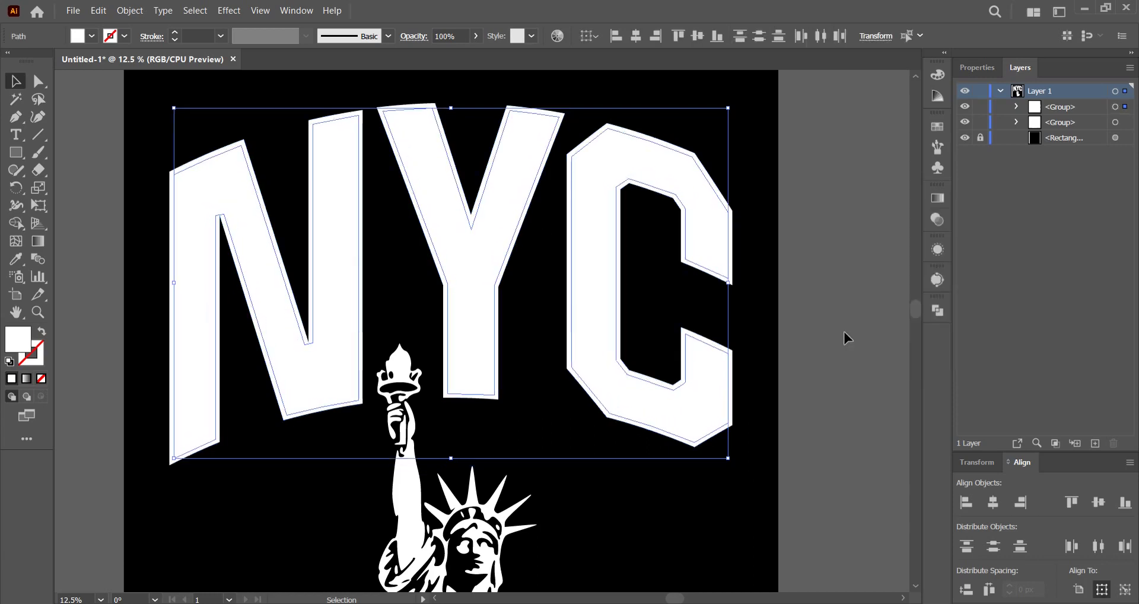
left_click(110, 13)
left_click(113, 67)
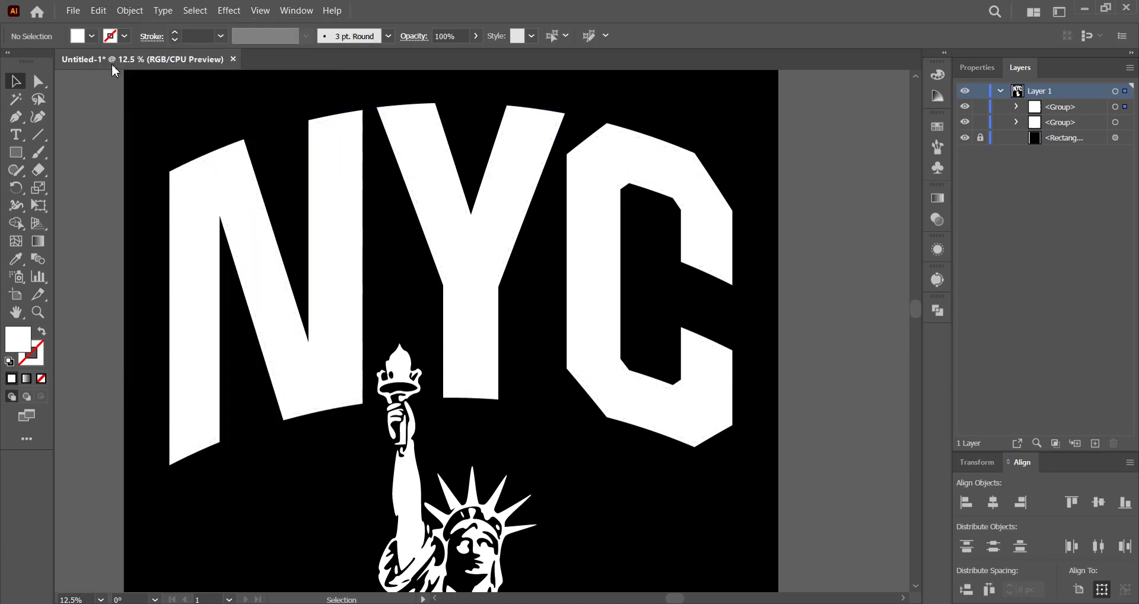
Paste the letter paths in front and fill them with a medium grey swatch
left_click(105, 8)
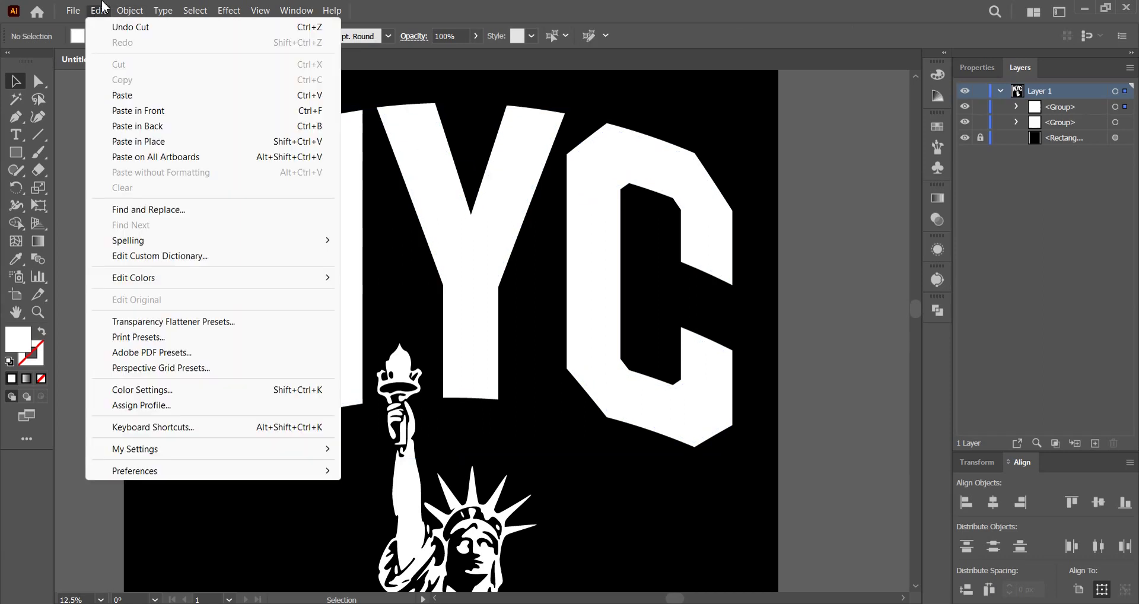
left_click(126, 113)
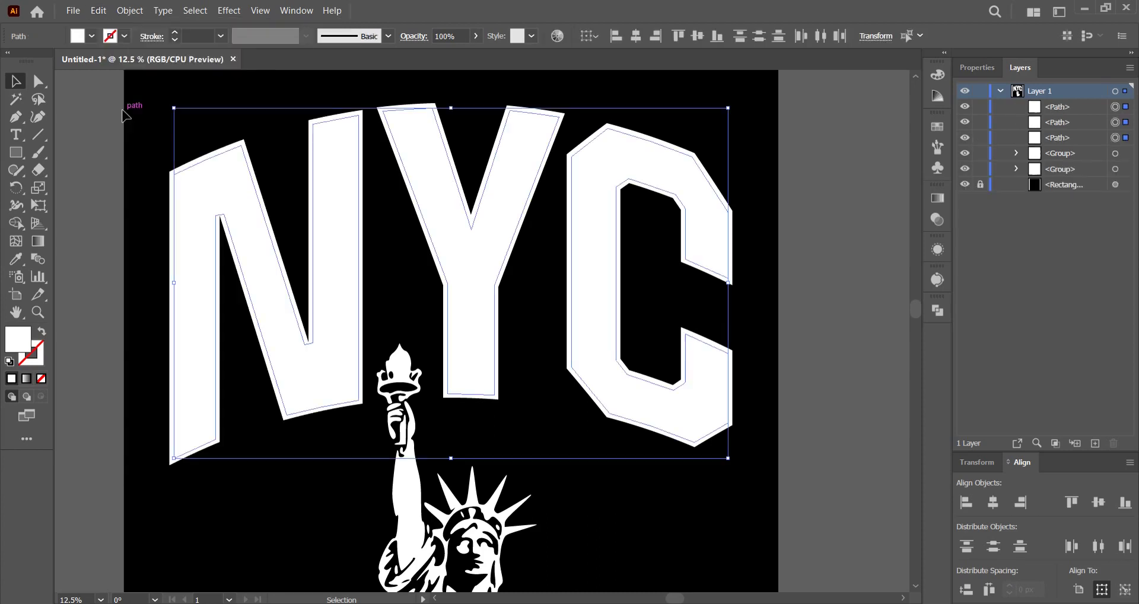
left_click(96, 39)
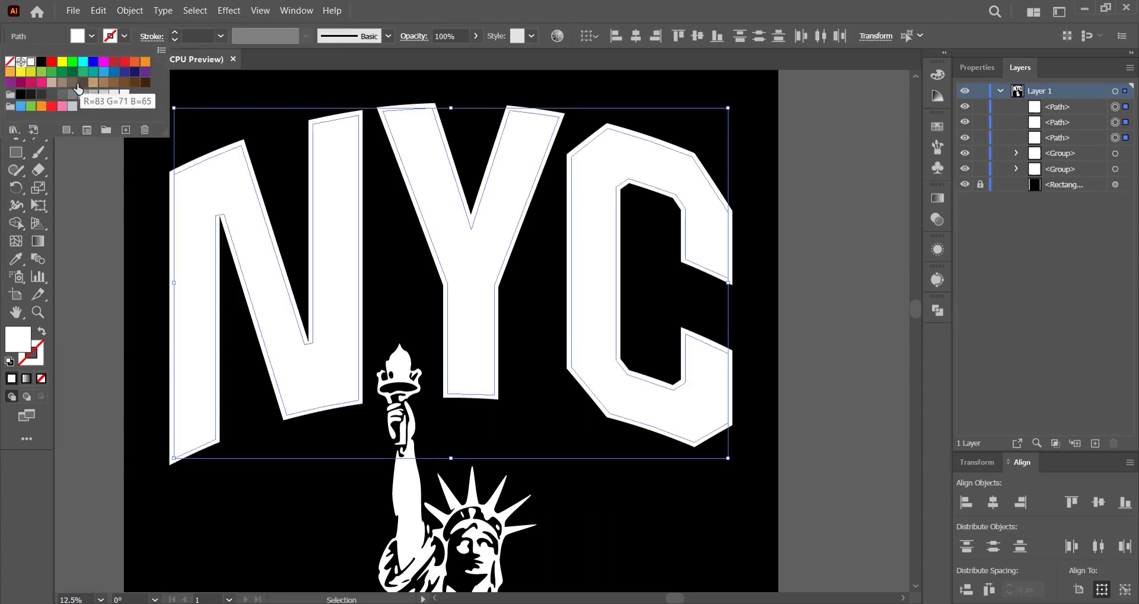
left_click(72, 95)
left_click(98, 98)
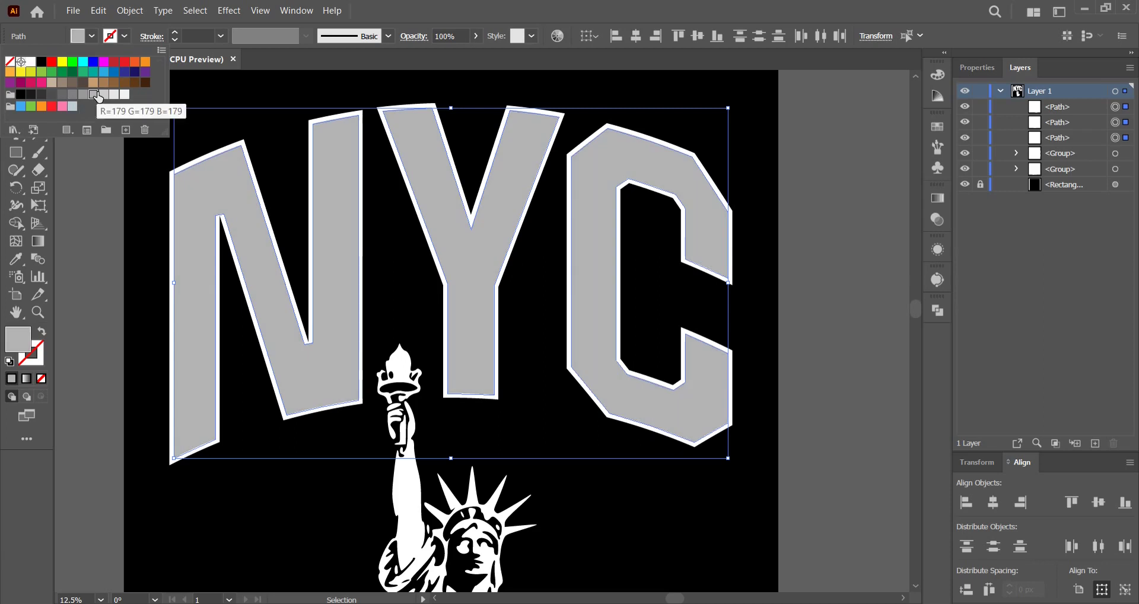
left_click(84, 99)
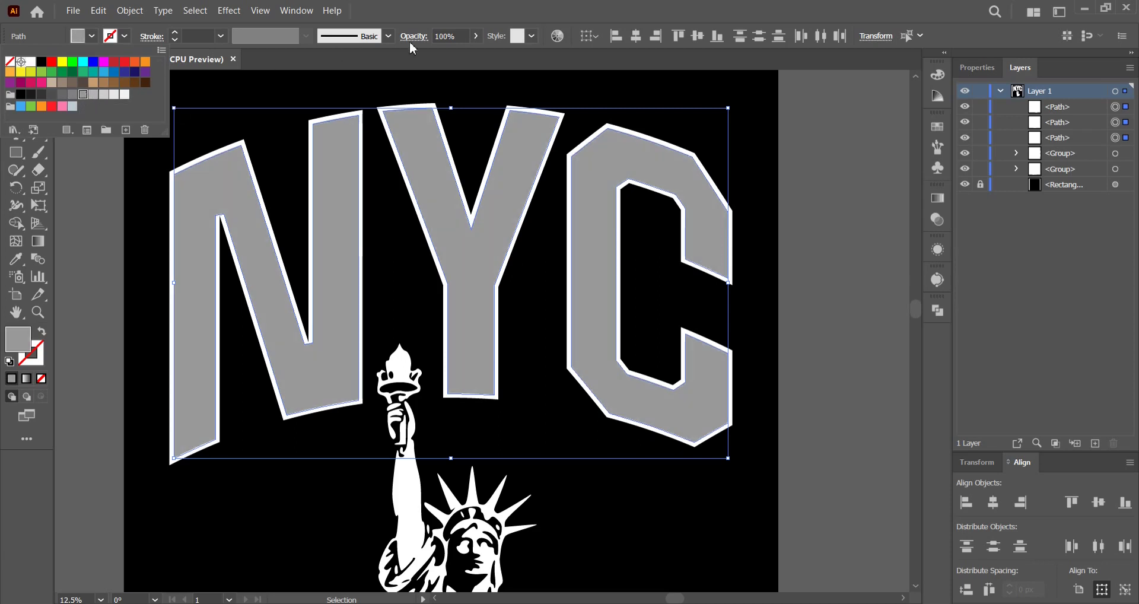
left_click(940, 307)
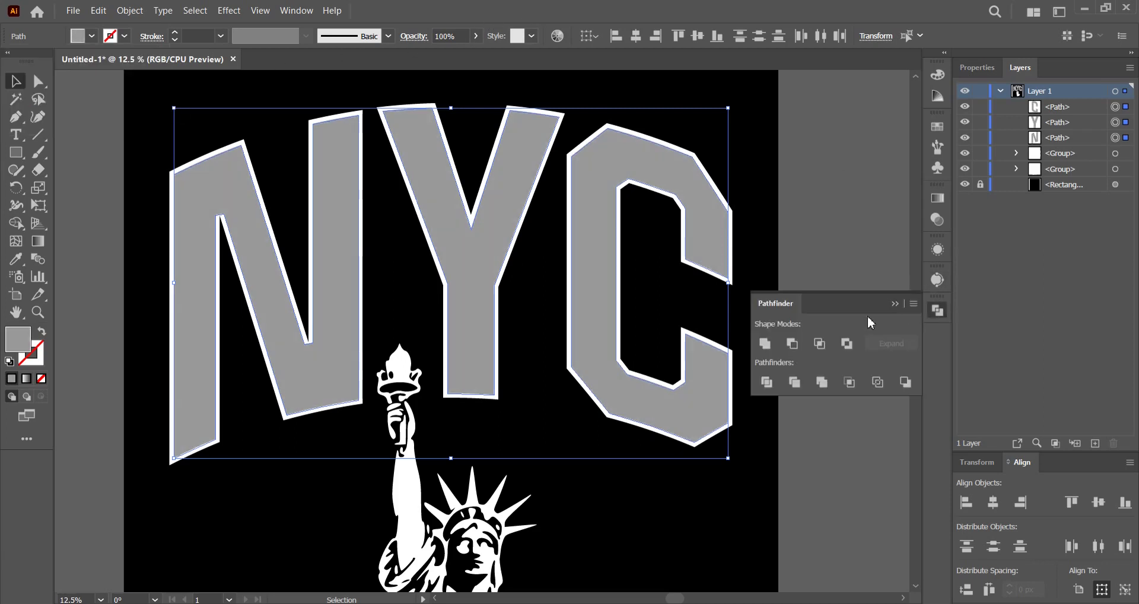
Unite the grey letters into one shape and hide the white outline group
left_click(765, 344)
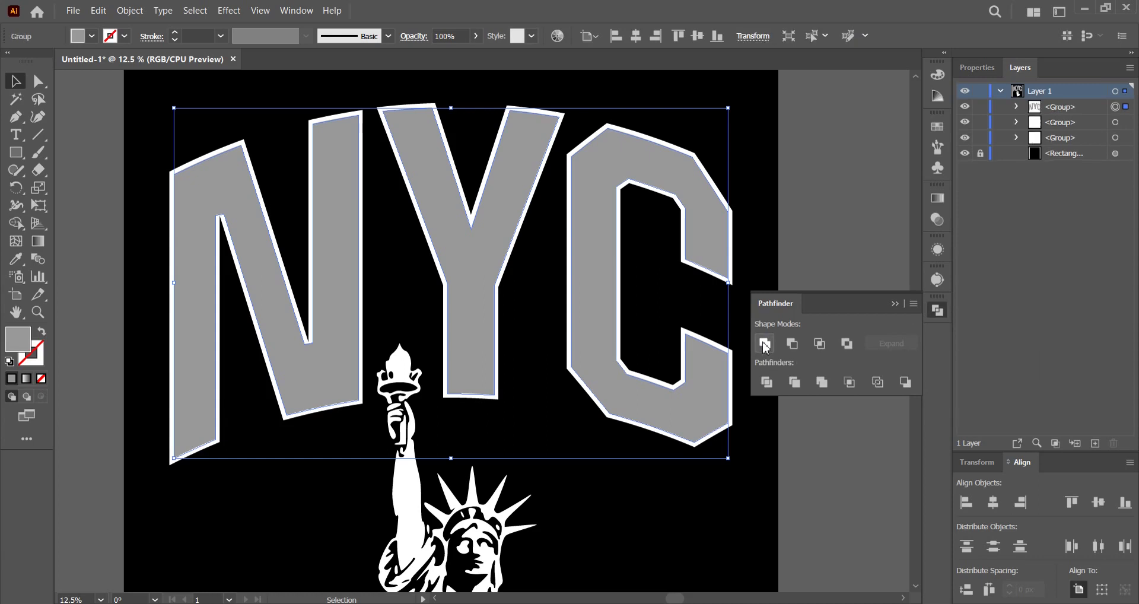
left_click(965, 108)
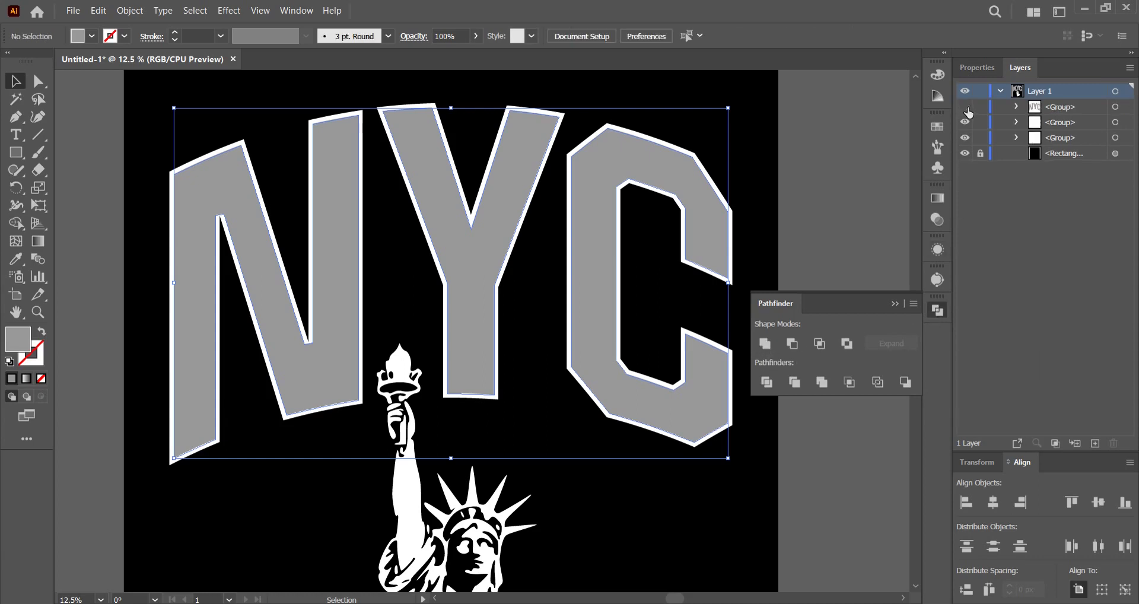
left_click(965, 107)
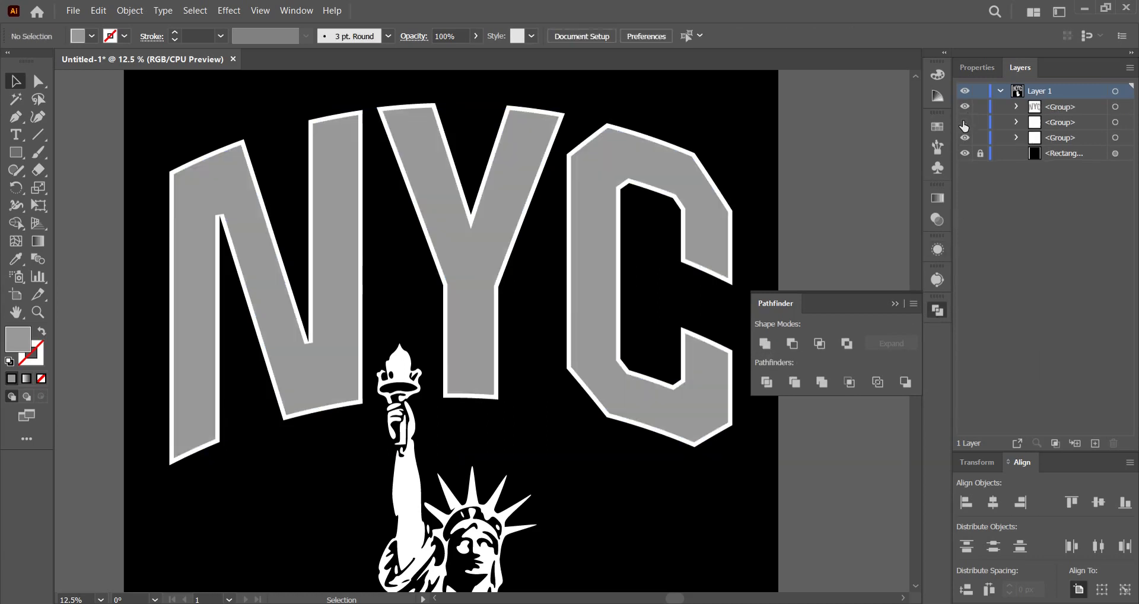
left_click(964, 122)
left_click(964, 123)
left_click(965, 122)
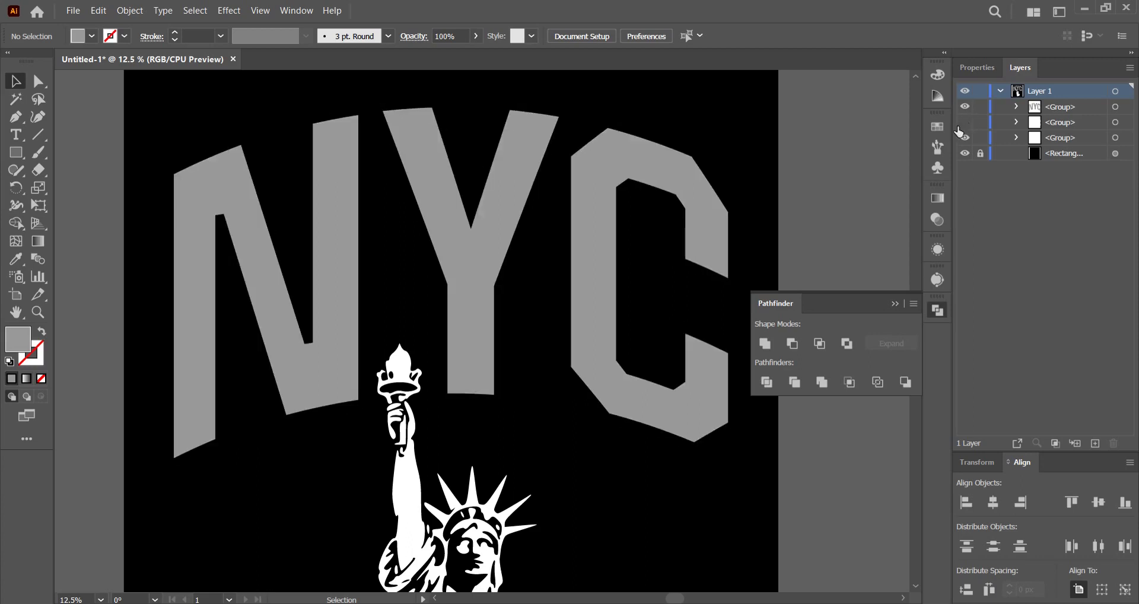
Reselect the grey NYC letter group and bring up the Transparency panel
left_click(938, 311)
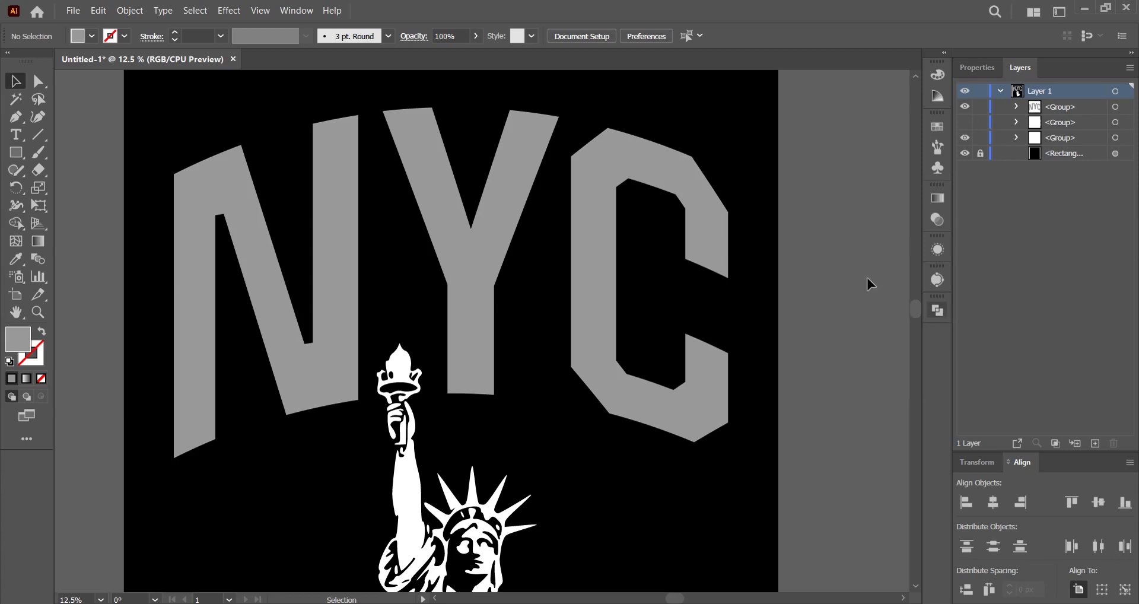
left_click(703, 224)
left_click(478, 156)
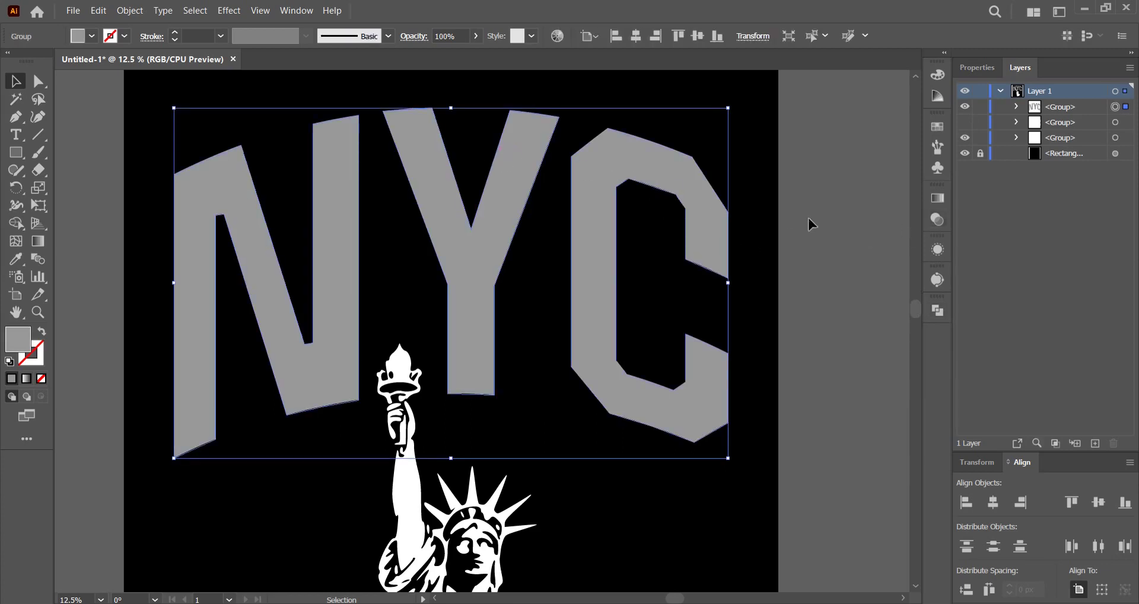
left_click(937, 219)
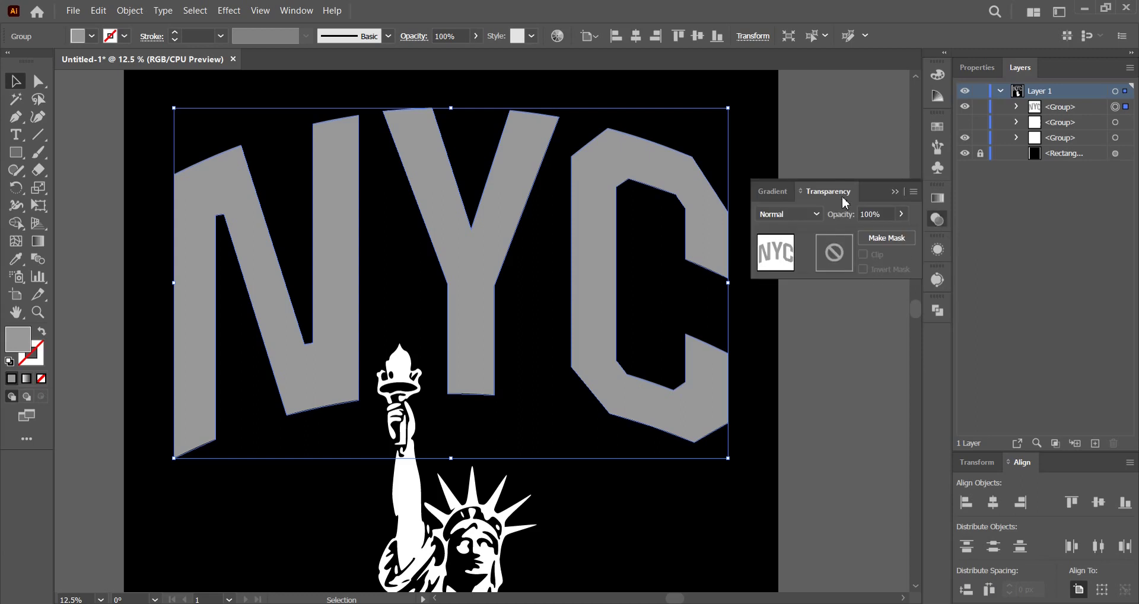
Place 00000-7.png, scale and centre it over the NYC letters, then select both
mouse_move(838, 189)
left_mouse_down()
mouse_move(813, 385)
mouse_move(457, 281)
left_mouse_up()
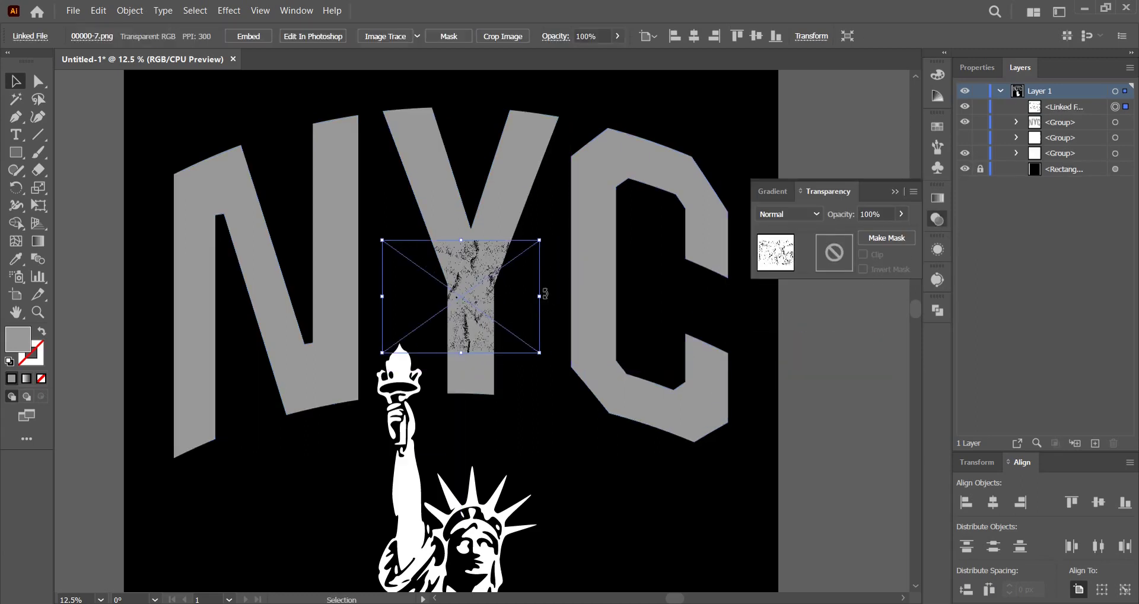
left_click_drag(540, 295, 747, 261)
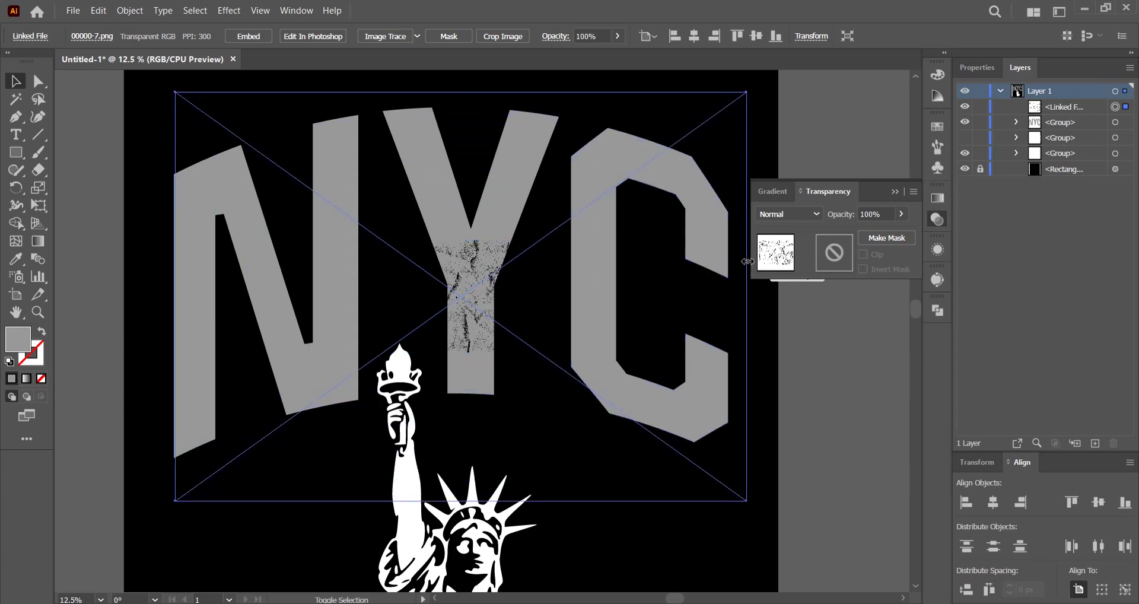
left_click(690, 37)
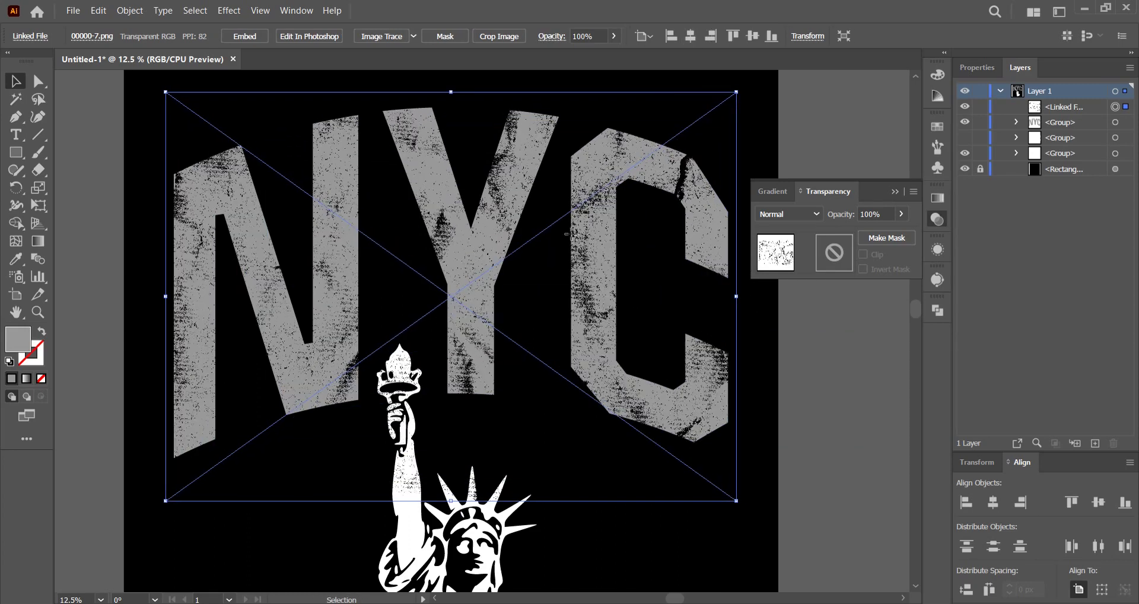
left_click_drag(650, 237, 653, 223)
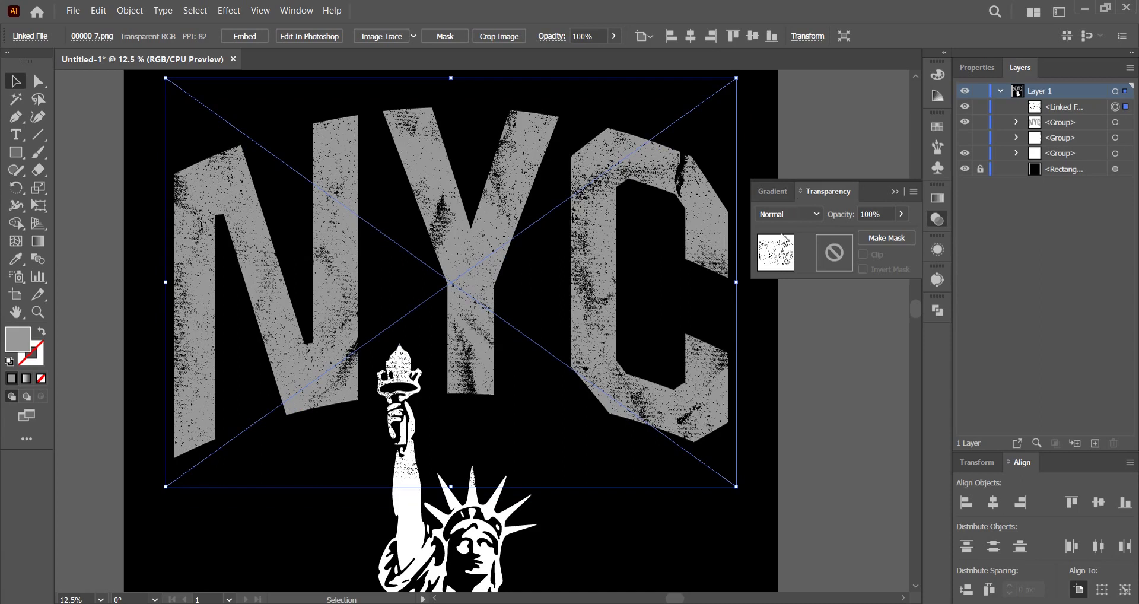
left_click(796, 358)
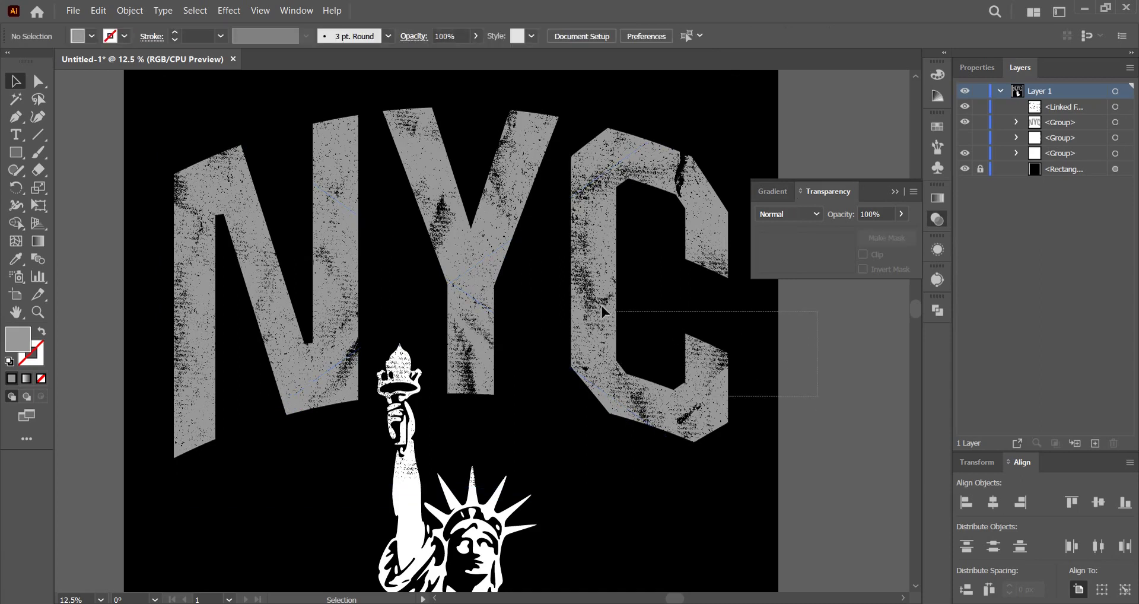
left_click_drag(736, 360, 737, 284)
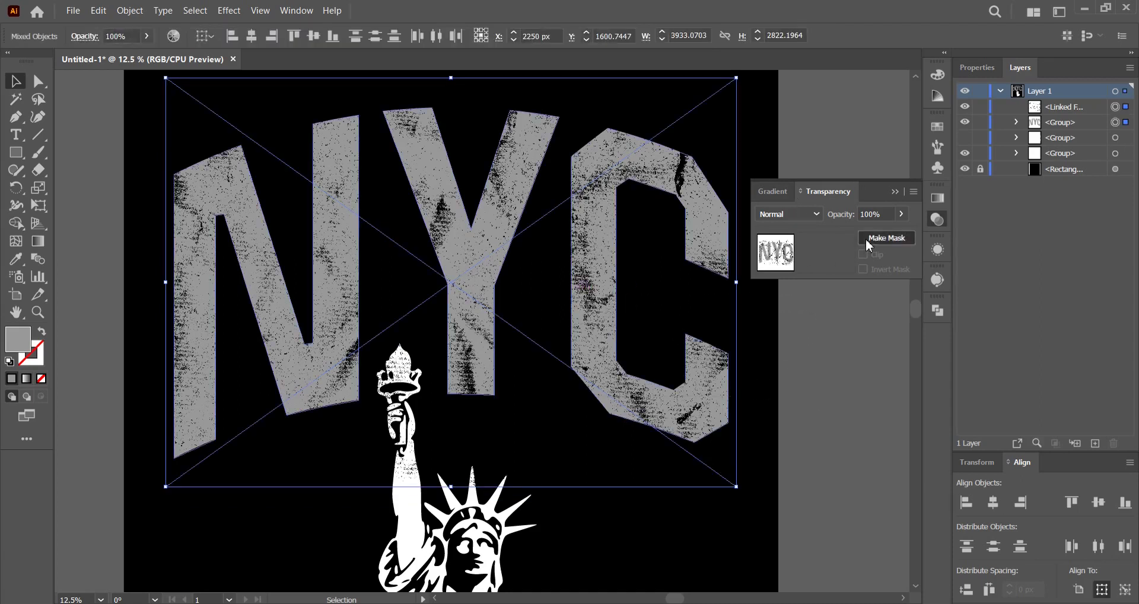
Make a texture opacity mask with Clip off, and show the white outline group again
left_click(866, 239)
left_click(863, 255)
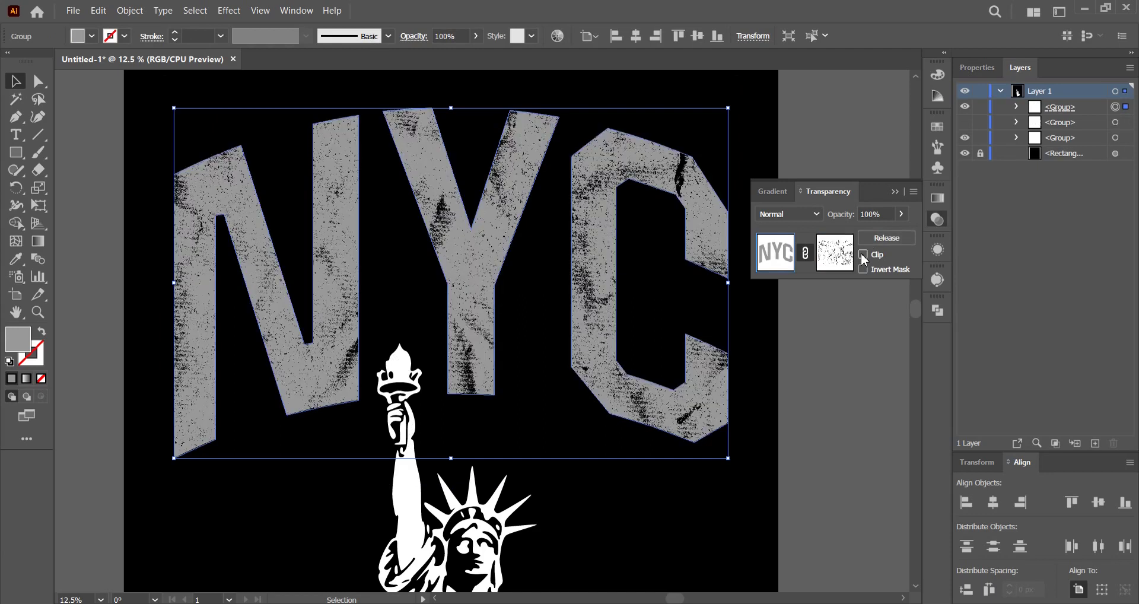
left_click(939, 218)
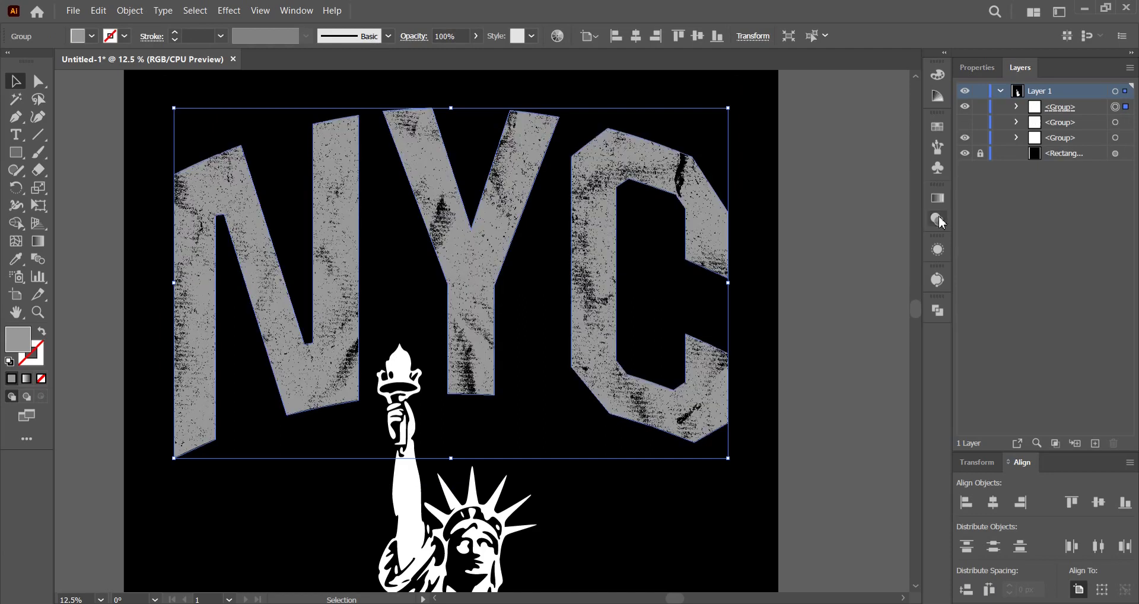
left_click(965, 122)
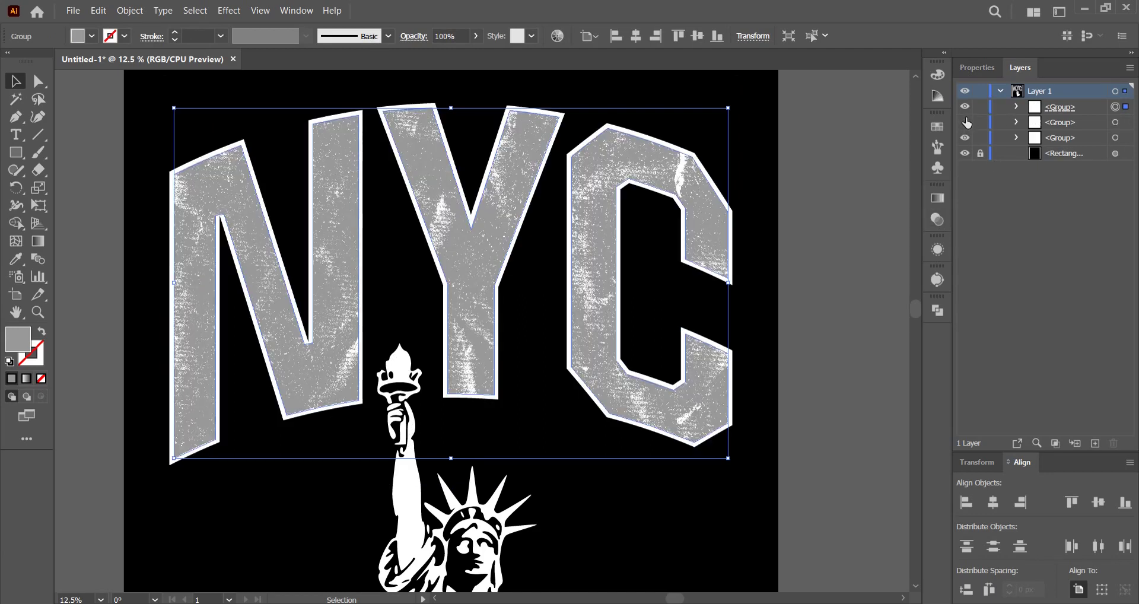
left_click(965, 122)
left_click(965, 122)
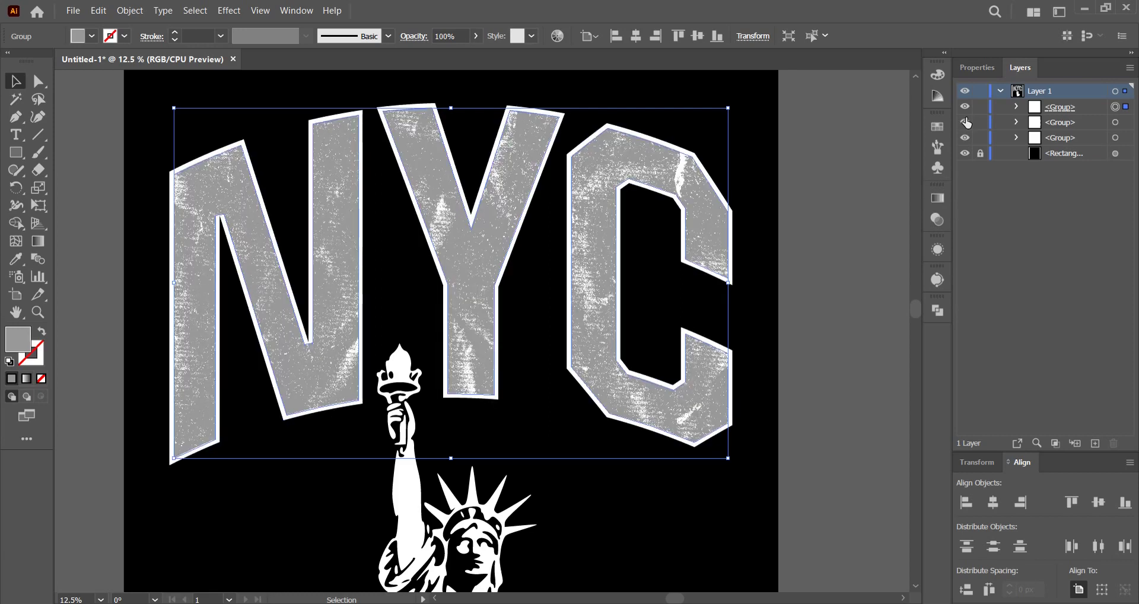
left_click(1114, 122, "shift")
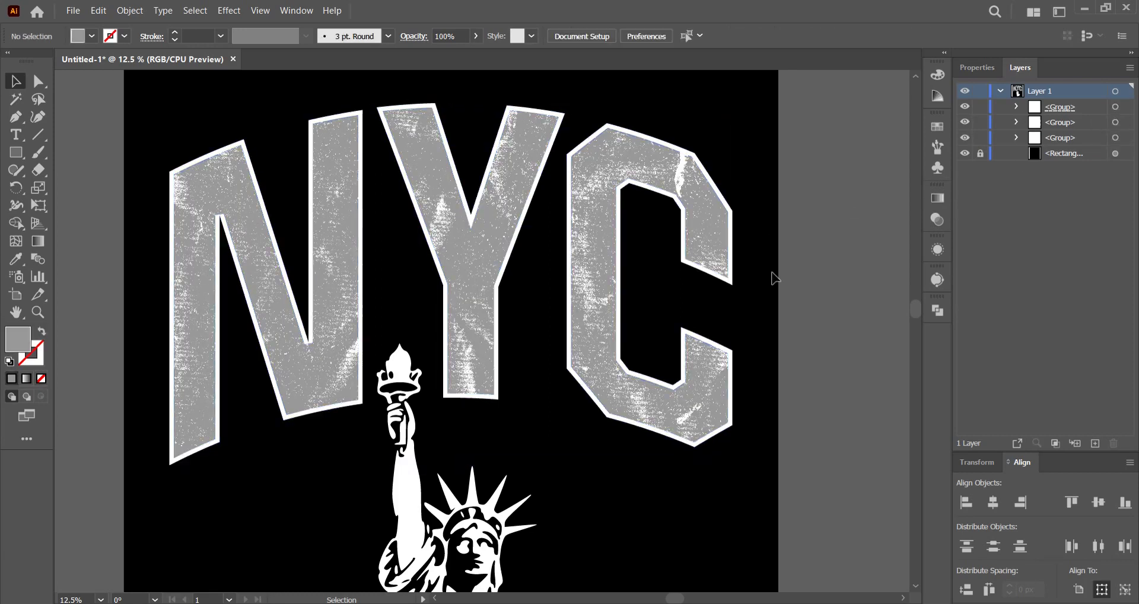
Dismiss the lettering menu and select the Statue of Liberty artwork
right_click(707, 219)
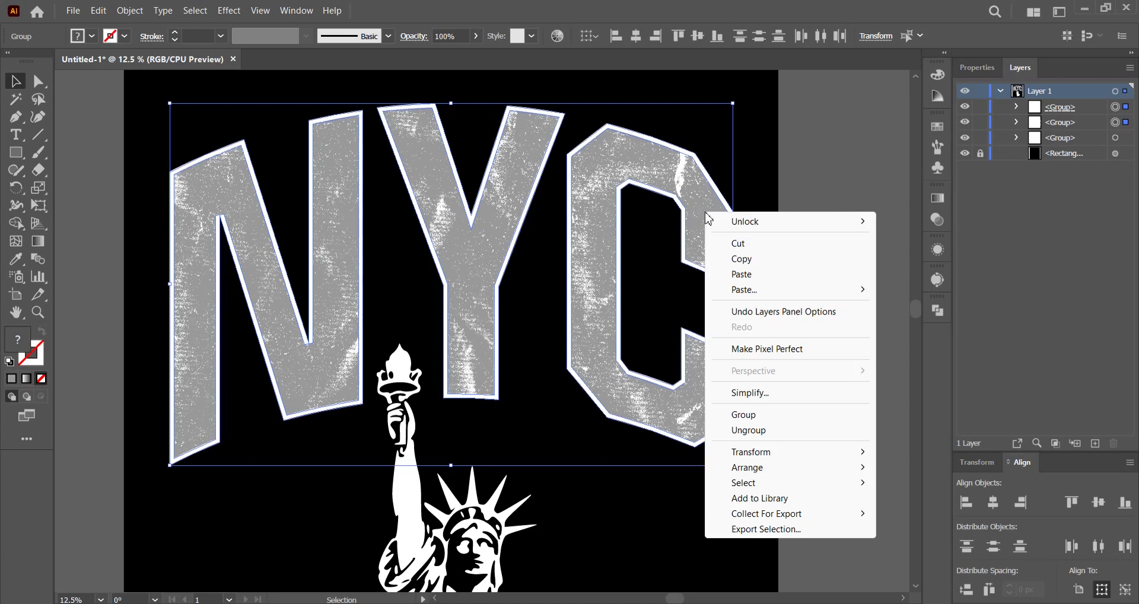
left_click(802, 159)
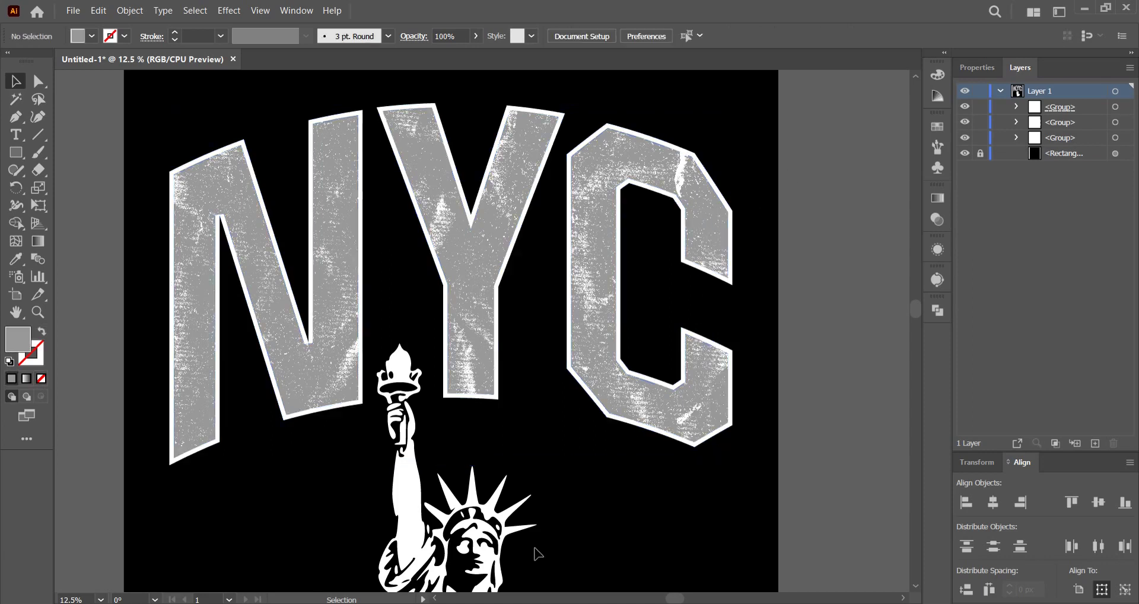
left_click(408, 480)
scroll(409, 478, "down", 5)
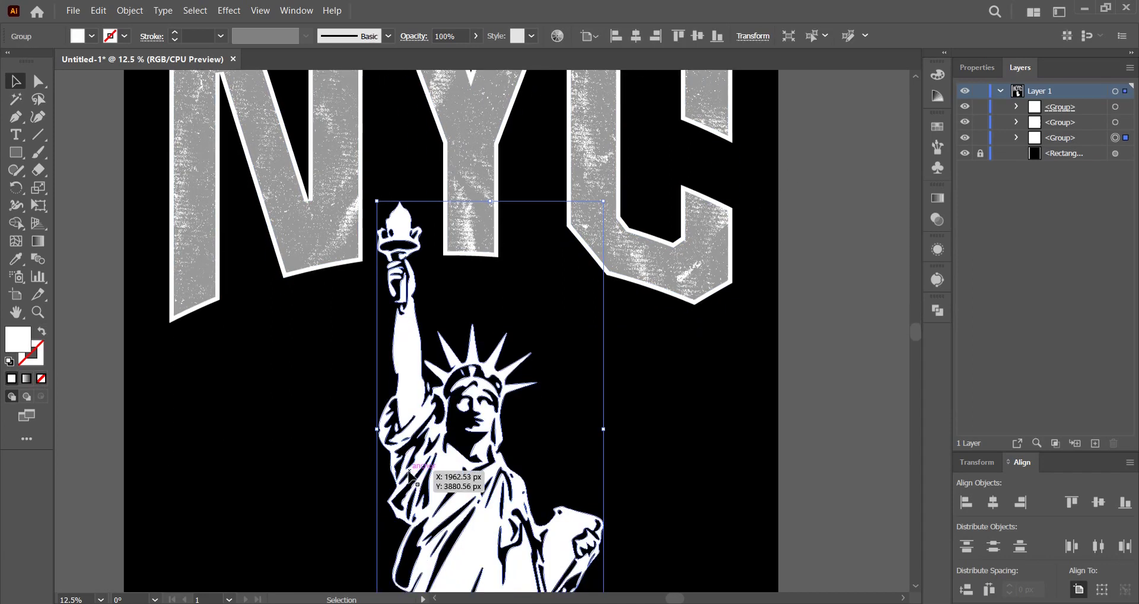
scroll(409, 475, "up", 3)
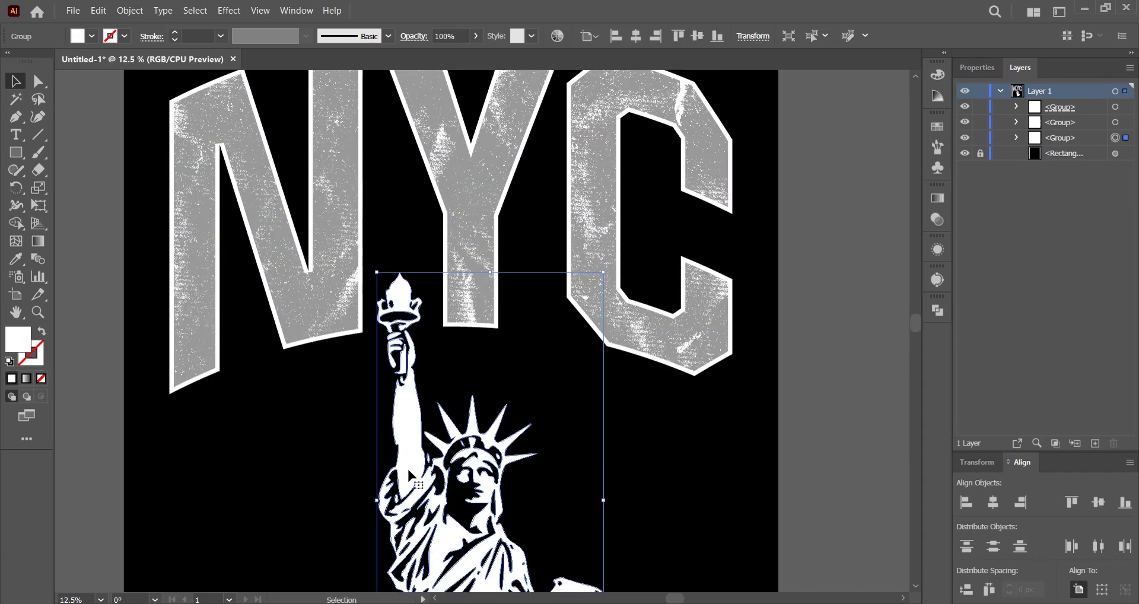
Eyedropper the N letter's grey onto the statue, then select lettering and statue together
left_click(22, 264)
left_click(297, 300)
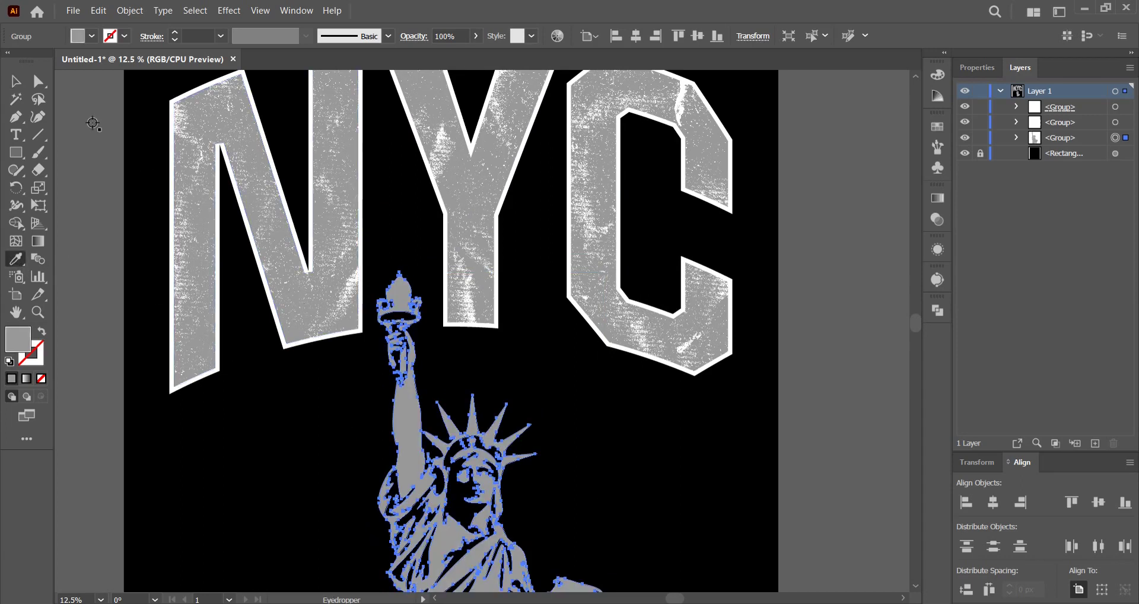
left_click(16, 81)
left_click(587, 427)
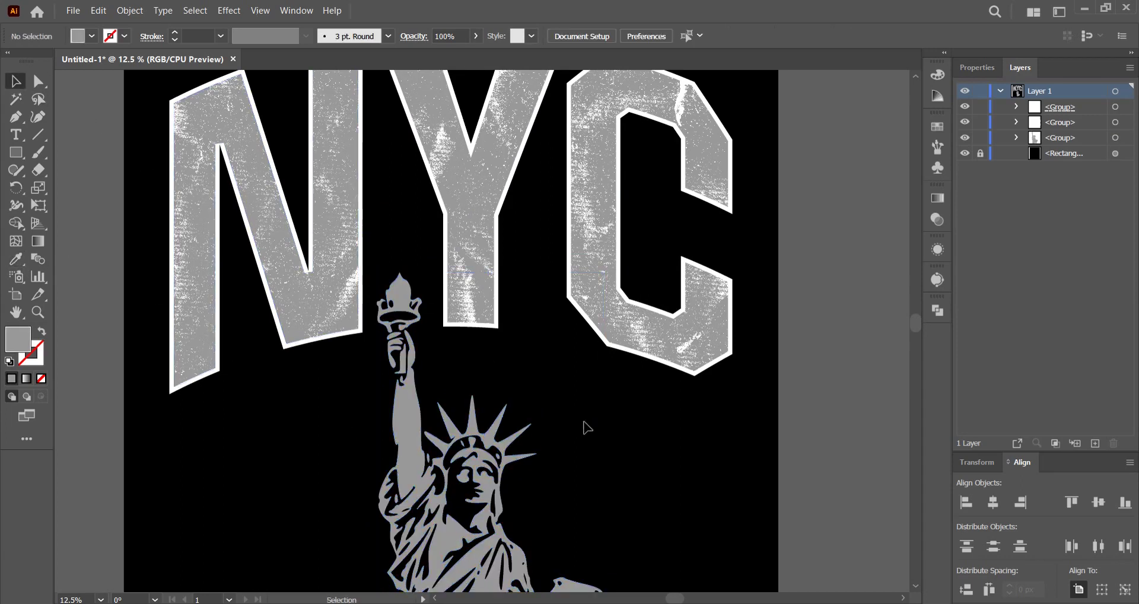
scroll(587, 427, "down", 1)
left_click_drag(696, 507, 388, 293)
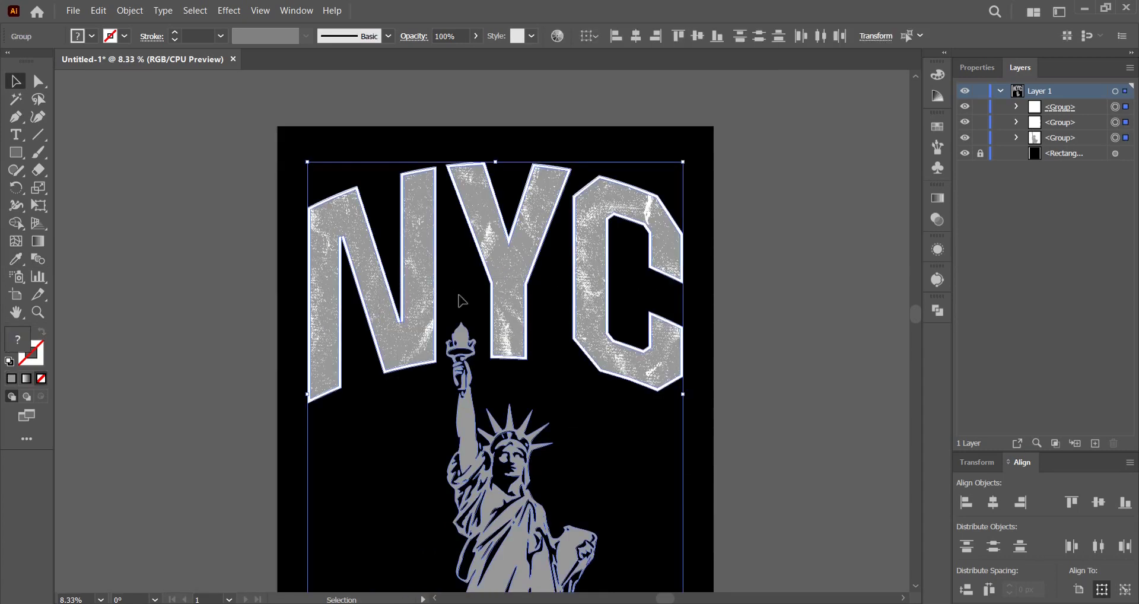
Group the lettering and statue, then place the grunge texture image centred horizontally
right_click(517, 300)
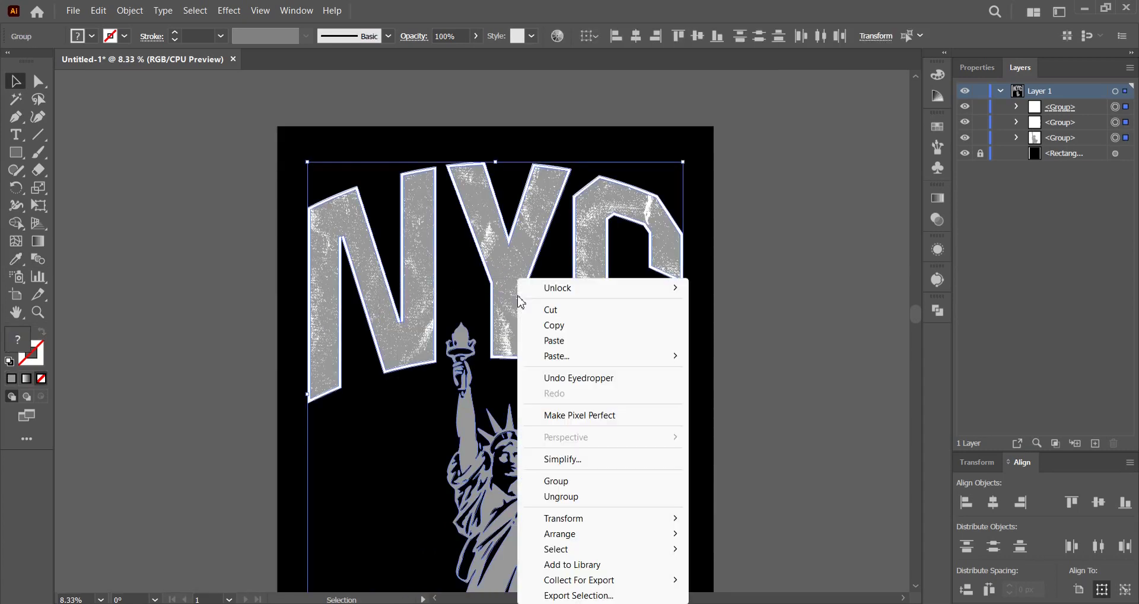
left_click(549, 481)
left_click(823, 333)
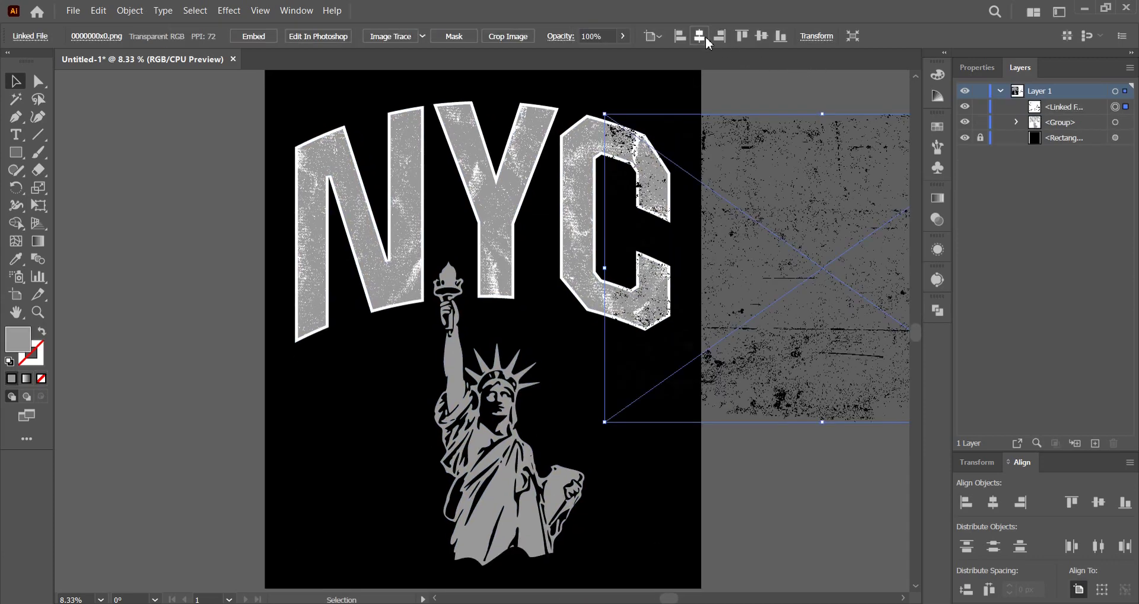
left_click(705, 37)
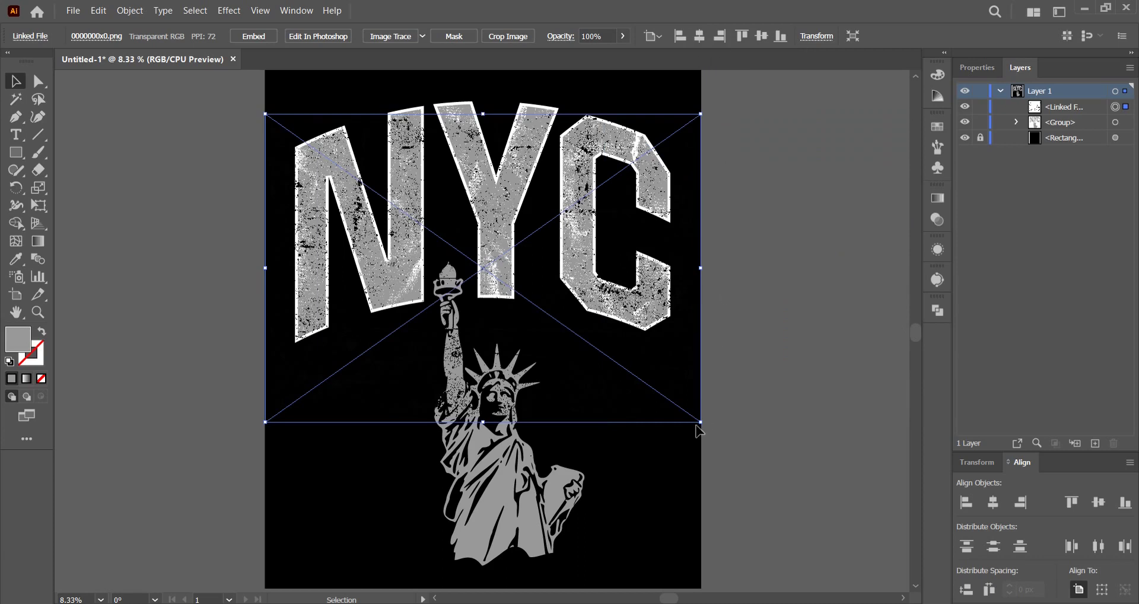
Rotate the texture image 90° and move it down over the statue artwork
left_click_drag(706, 428, 622, 127)
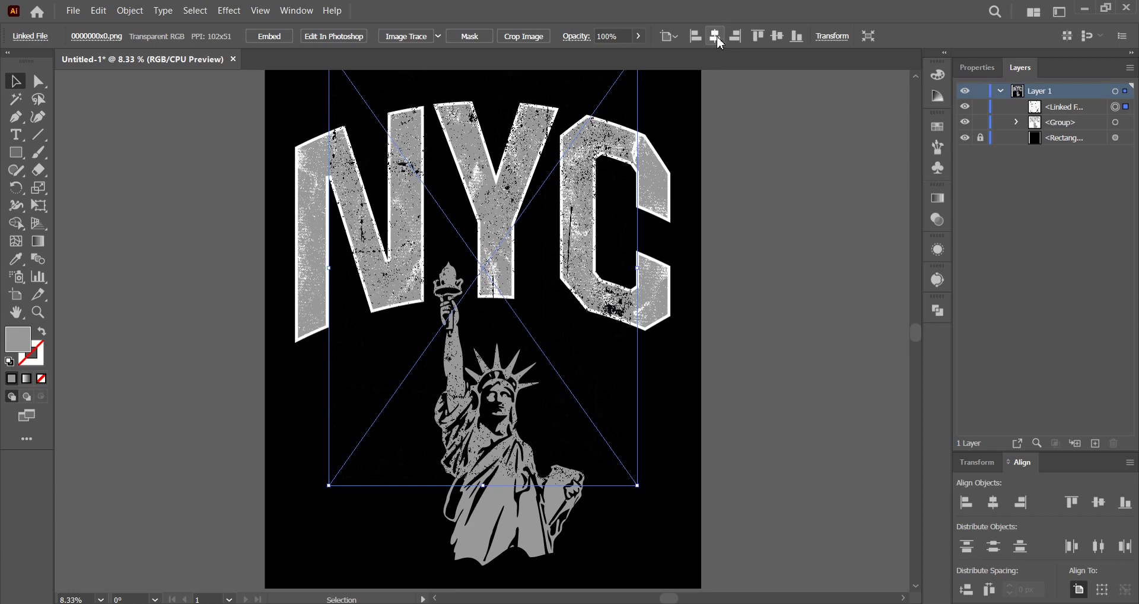
left_click_drag(635, 272, 635, 331)
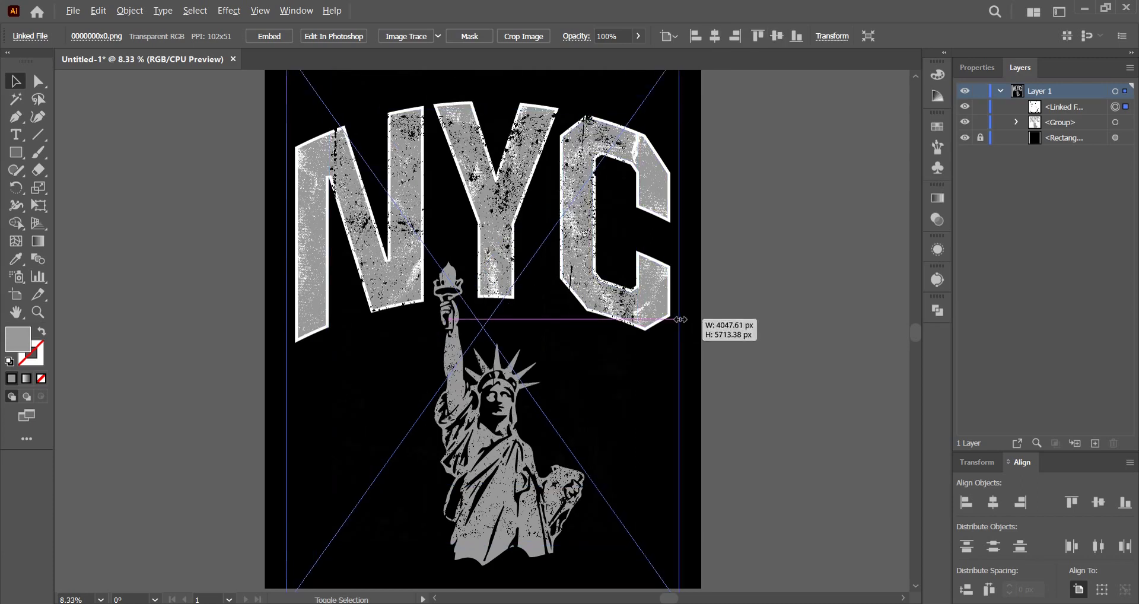
left_click(729, 285)
left_click(670, 279)
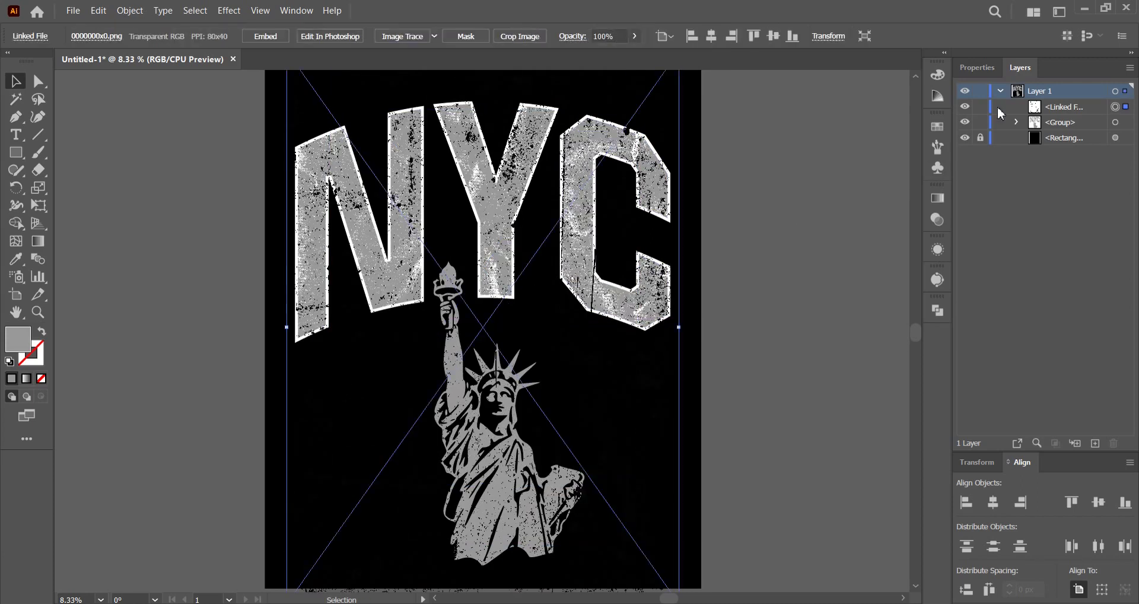
Flip the texture image horizontally and vertically from its Properties panel
left_click(977, 67)
left_click(1069, 173)
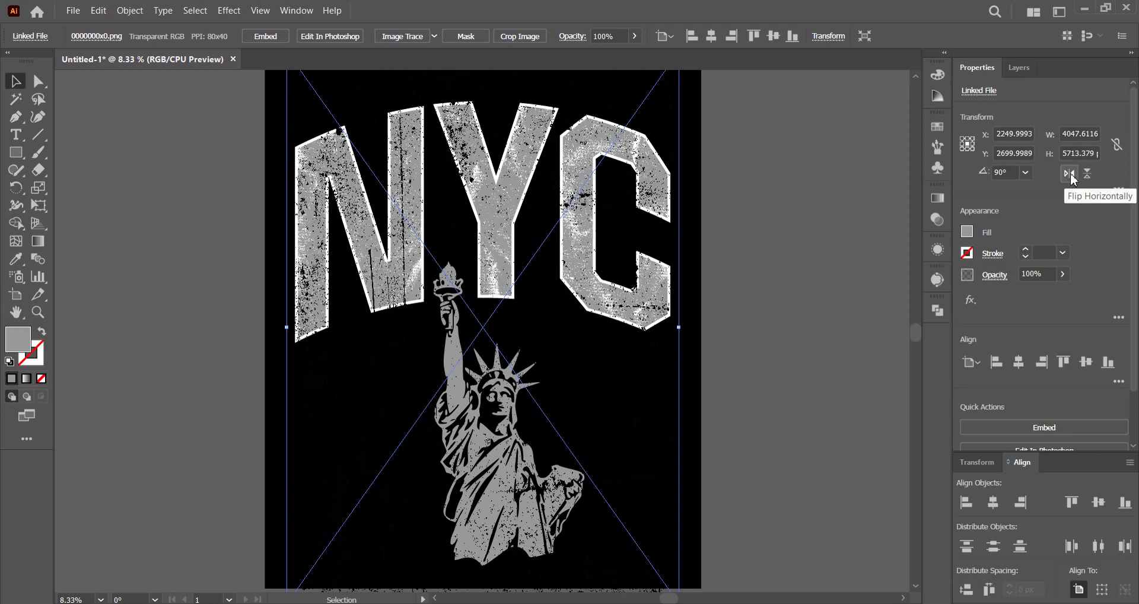
left_click(1087, 173)
left_click(1088, 175)
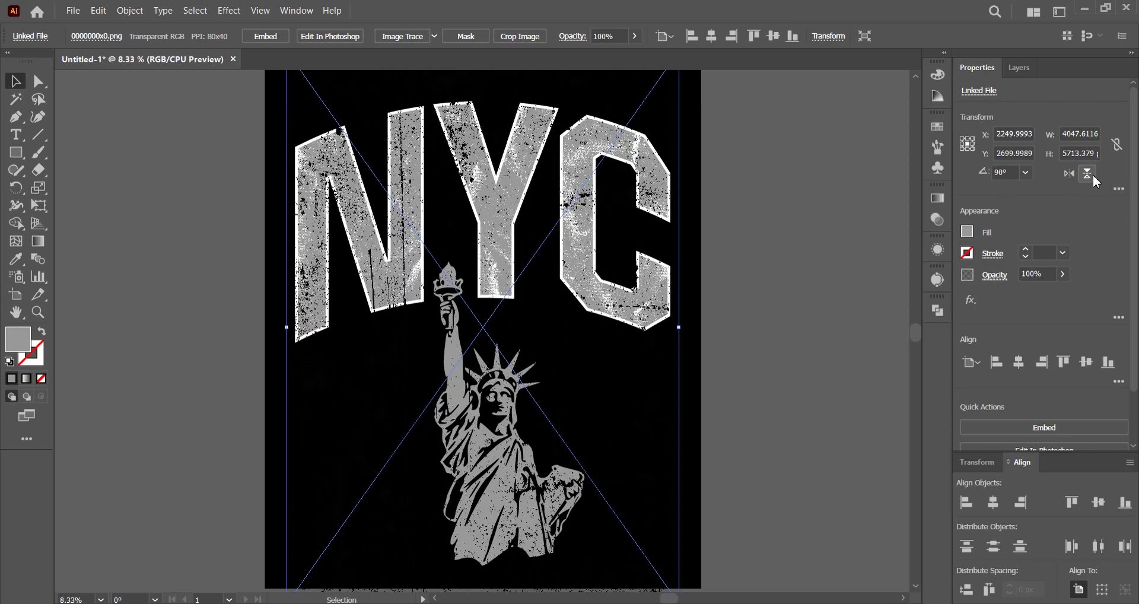
left_click(767, 191)
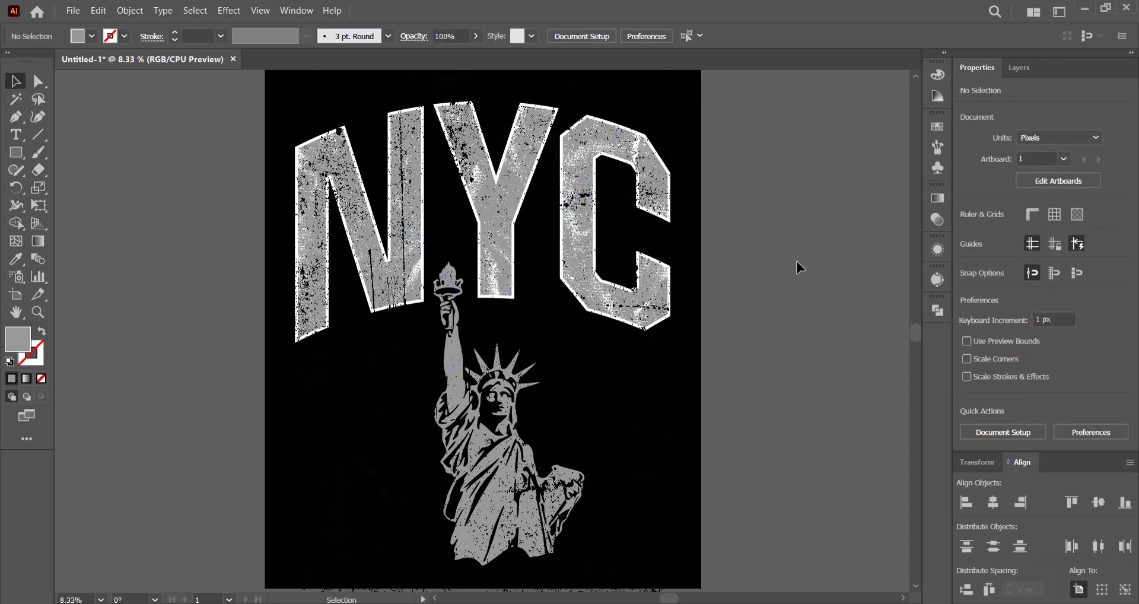
With the Transparency and Layers panels showing, select the texture together with the artwork
left_click(937, 219)
left_click_drag(738, 357, 802, 390)
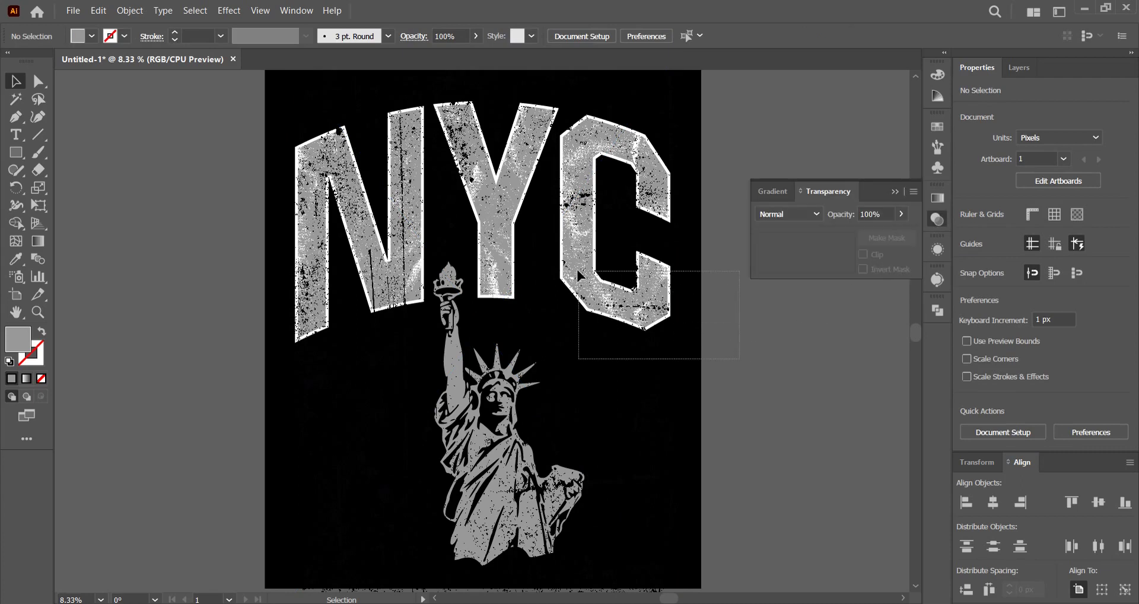
left_click(1029, 69)
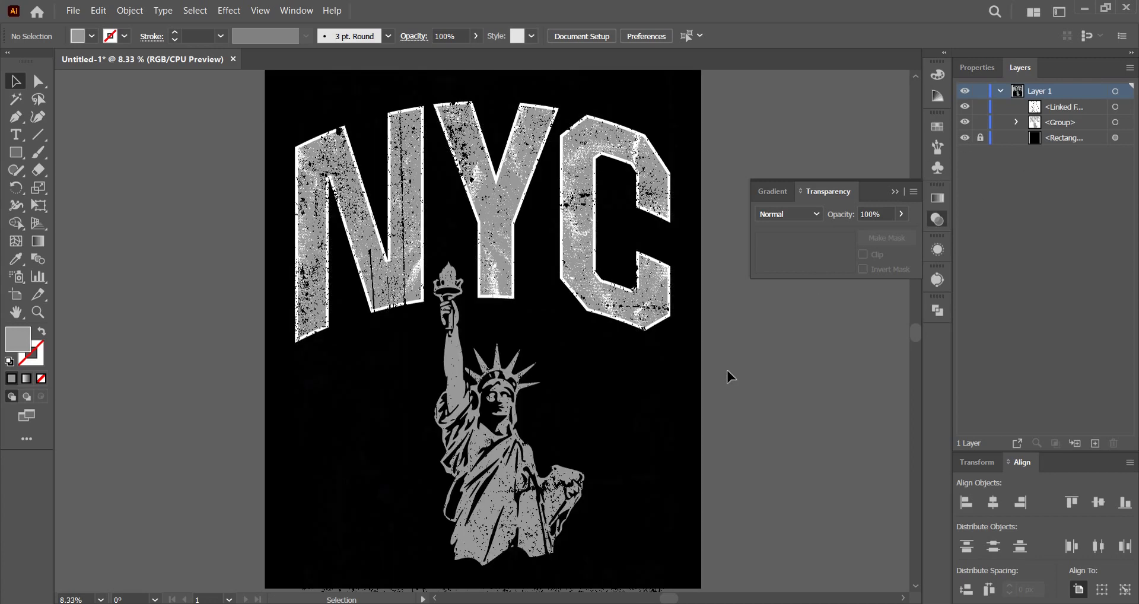
left_click_drag(727, 368, 579, 244)
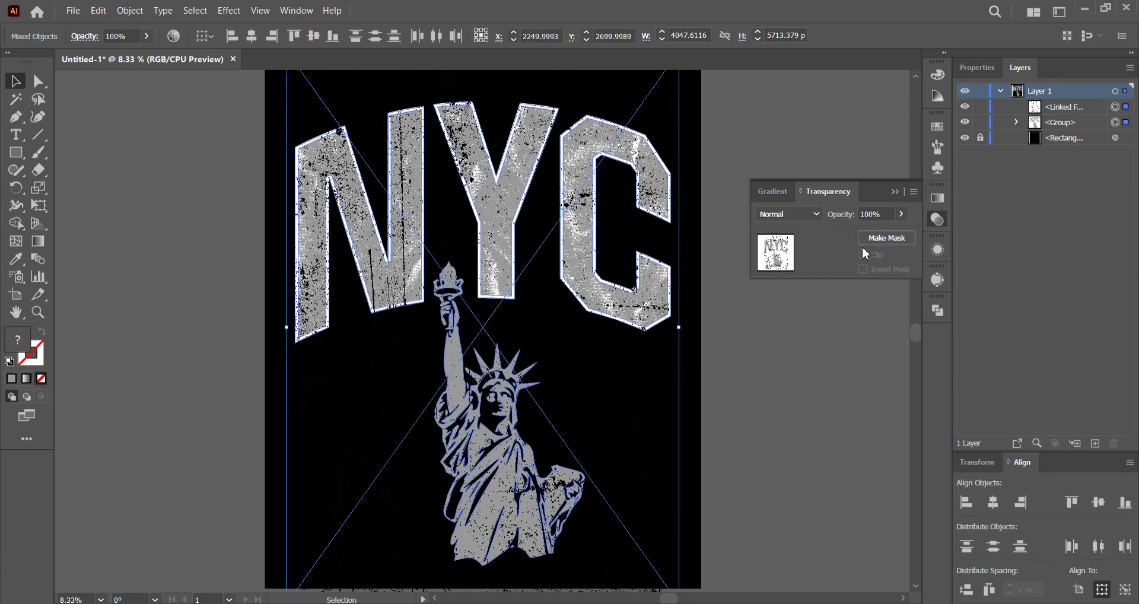
Make an opacity mask with Clip unchecked, then hide the black Rectangle background
left_click(877, 237)
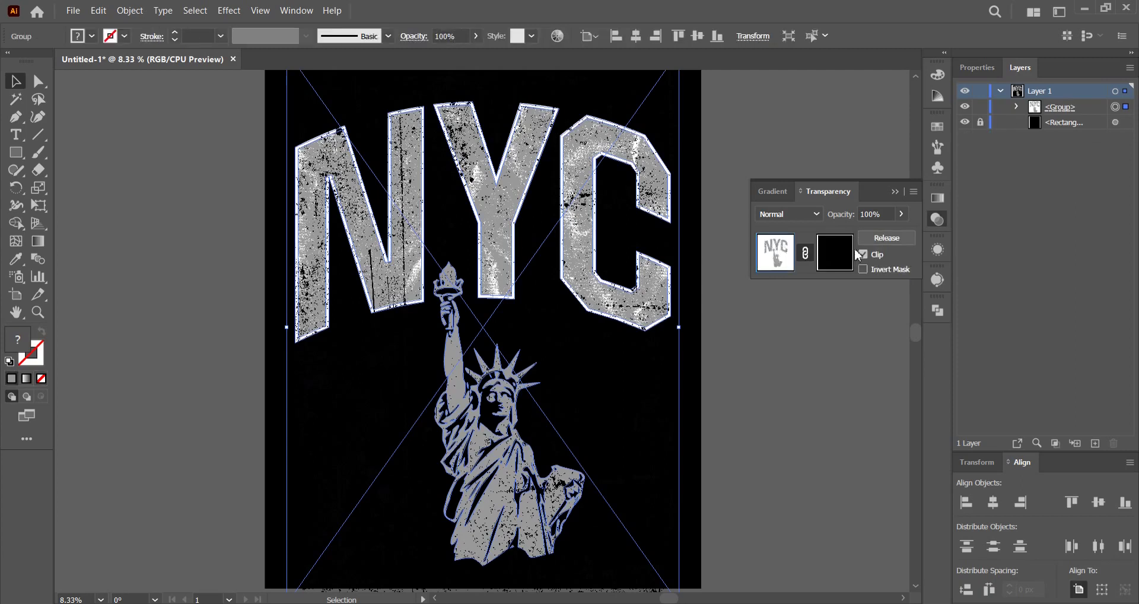
left_click(862, 254)
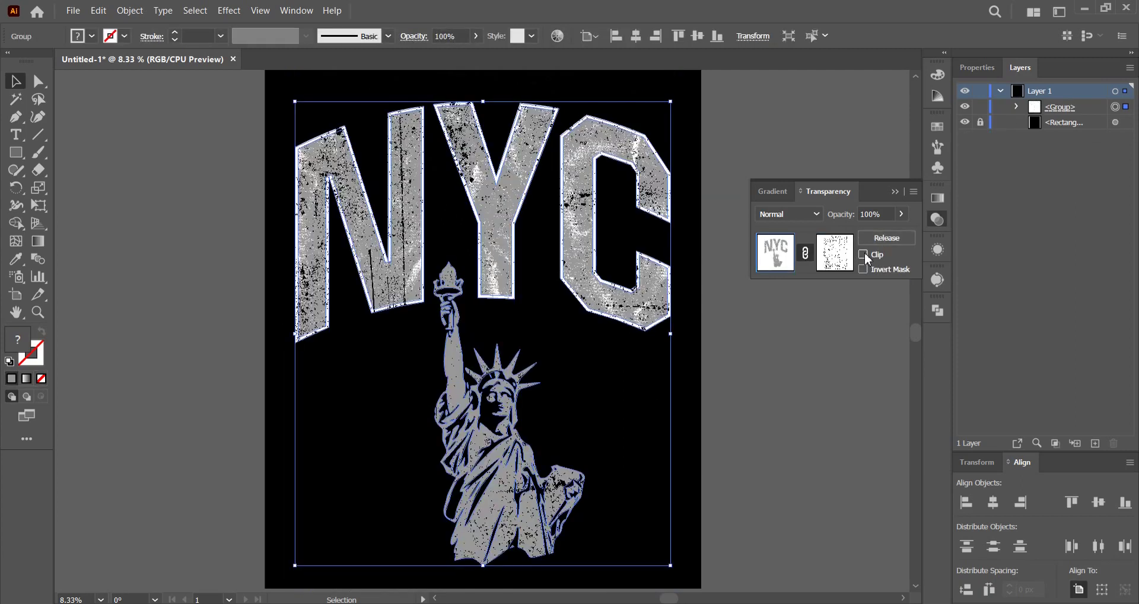
left_click(779, 237)
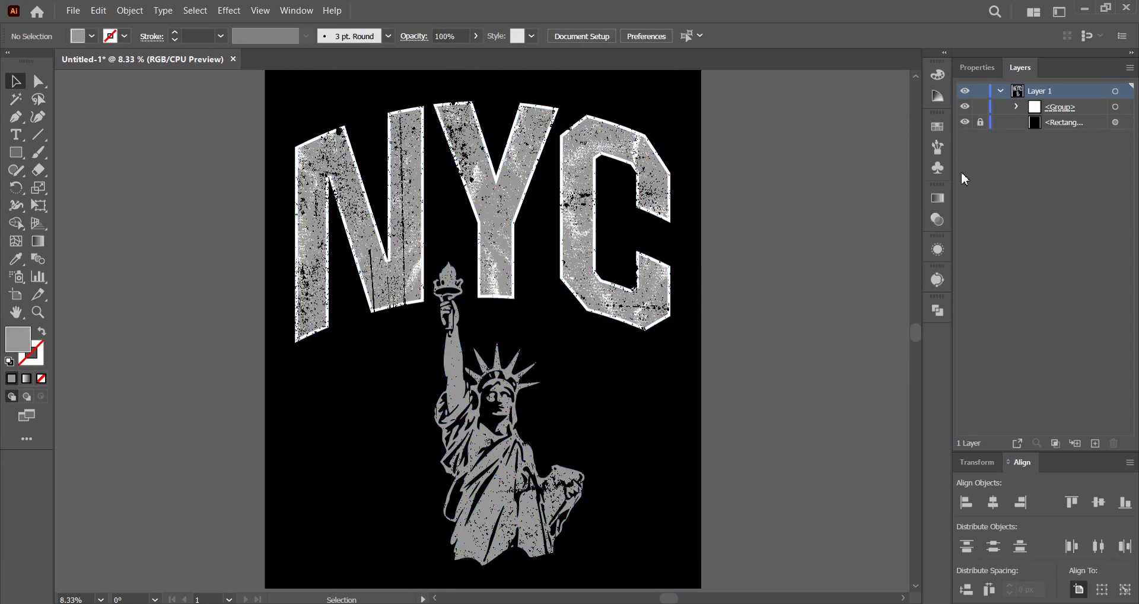
left_click(965, 122)
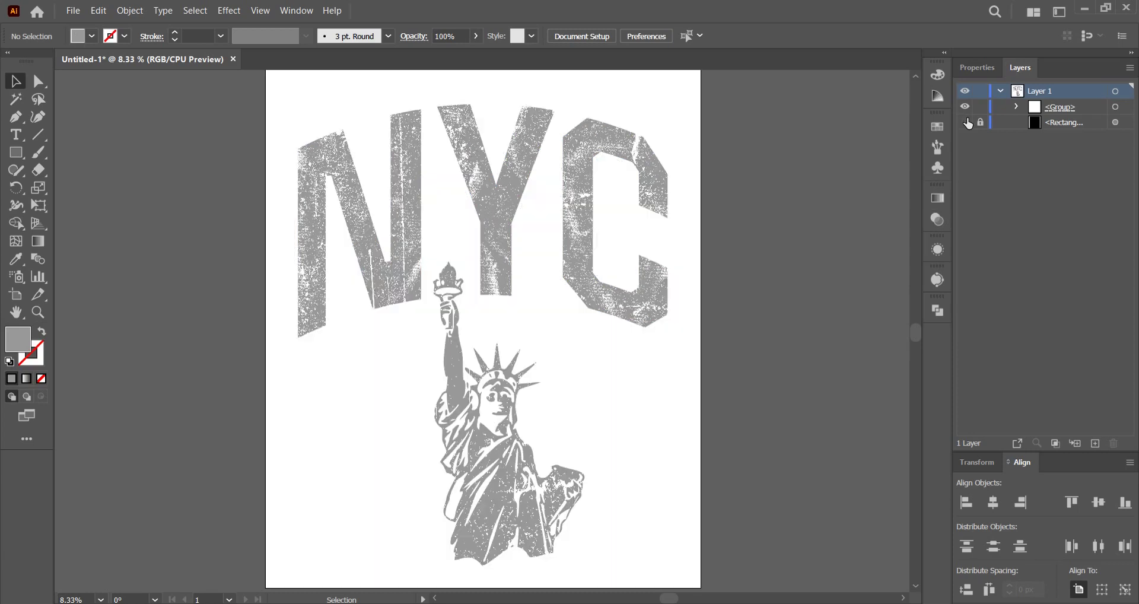
Zoom in on the Y and C letters to inspect the distressed texture
scroll(546, 192, "up", 1)
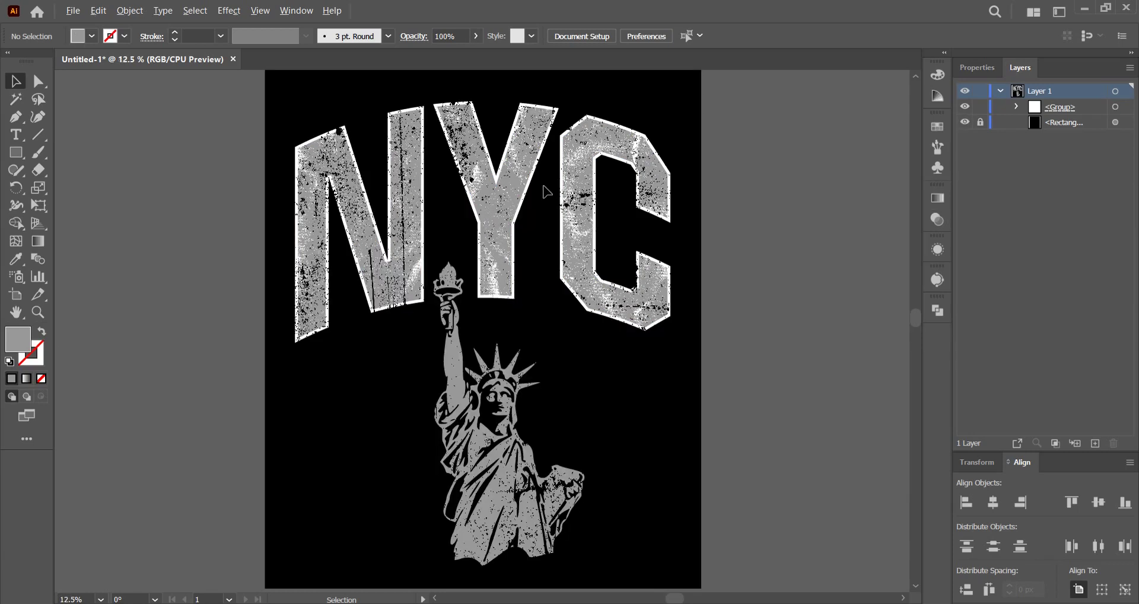
scroll(542, 191, "up", 1)
left_click_drag(504, 217, 516, 255)
scroll(516, 255, "up", 1)
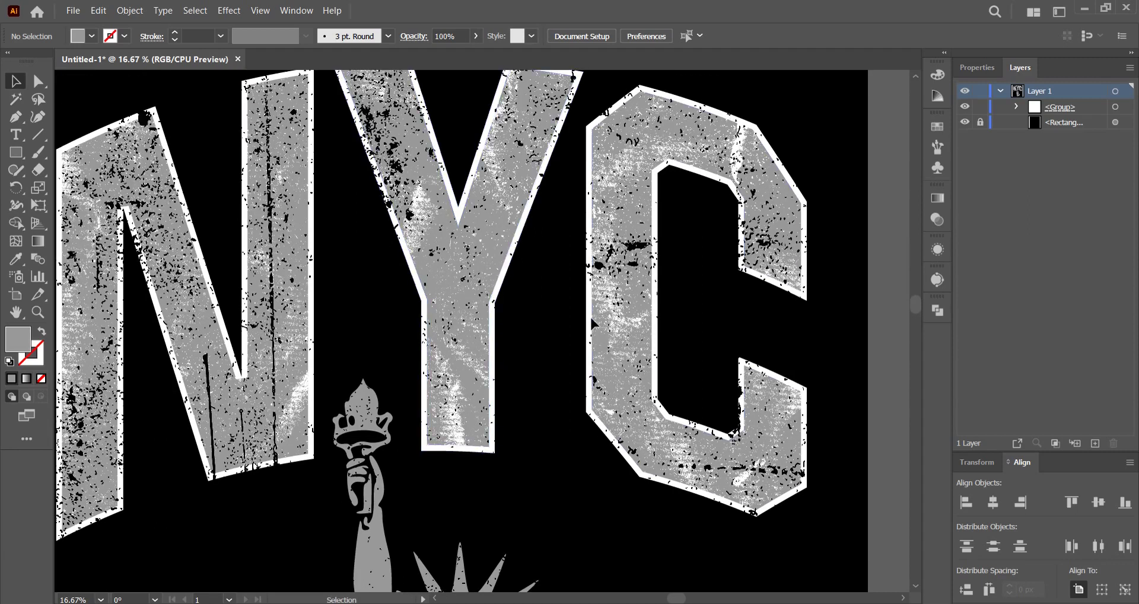
scroll(649, 265, "up", 1)
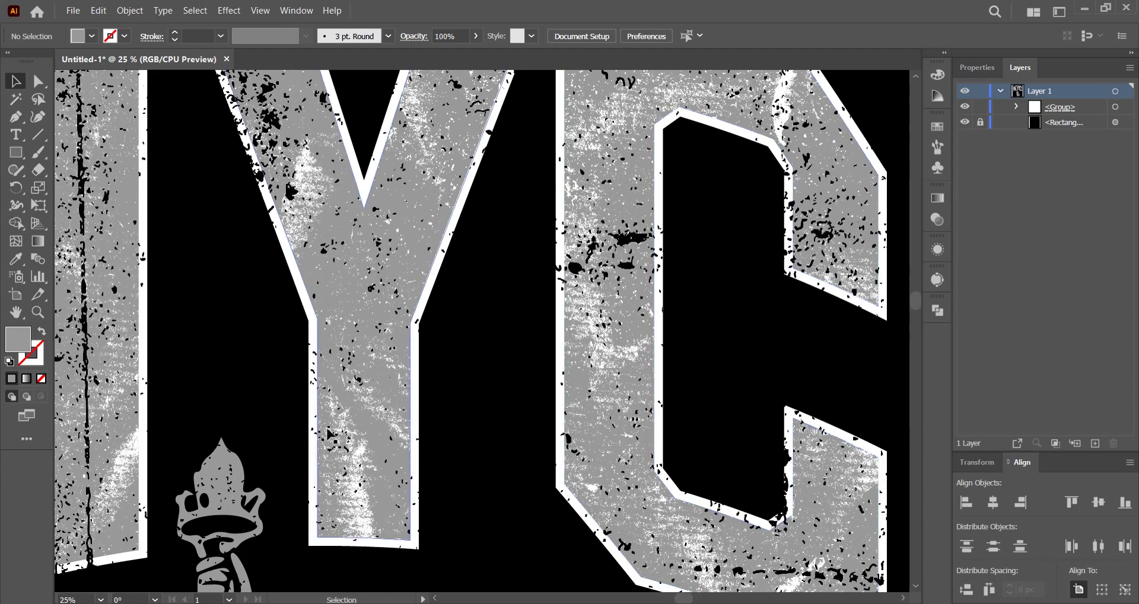
Zoom back out and centre the whole artboard in the view
scroll(363, 395, "down", 1)
scroll(363, 394, "down", 1)
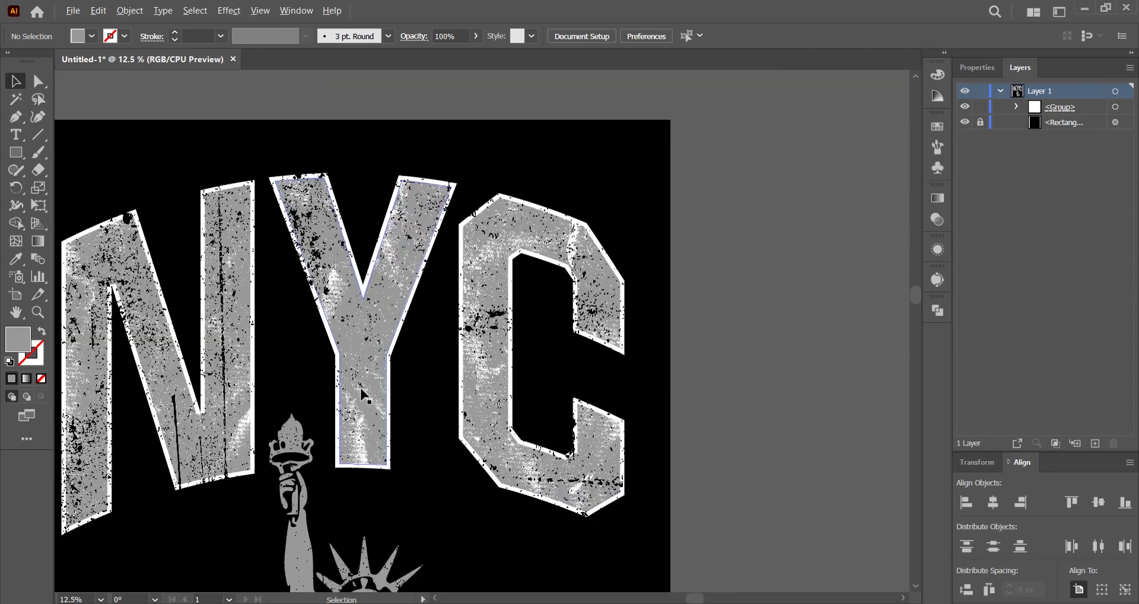
scroll(363, 394, "down", 1)
left_click_drag(363, 385, 425, 309)
scroll(424, 309, "up", 1)
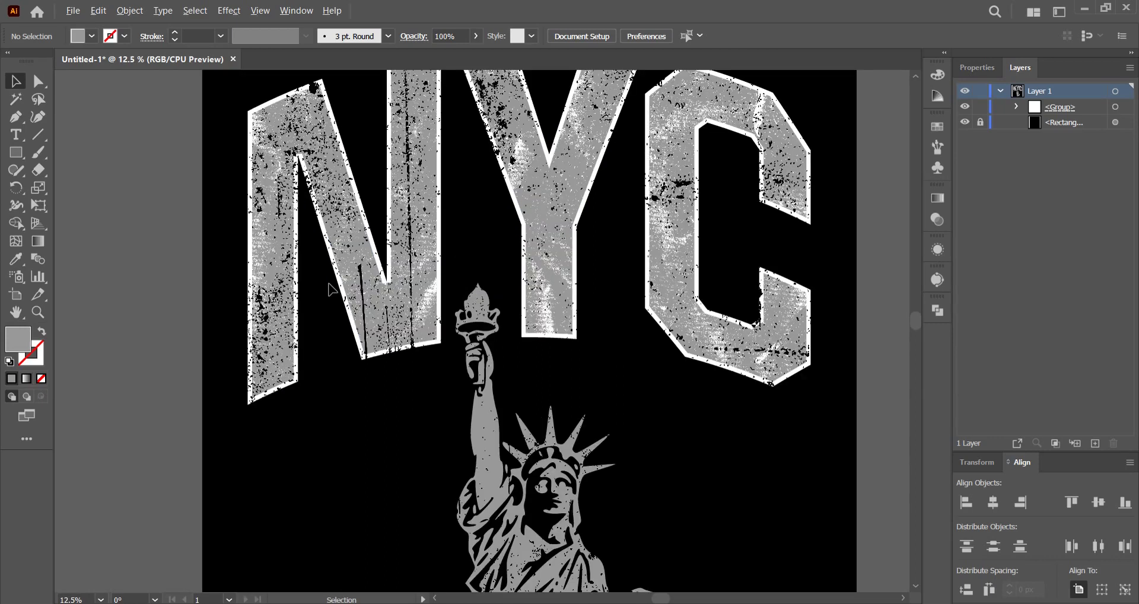
scroll(575, 416, "down", 1)
left_click_drag(577, 405, 577, 376)
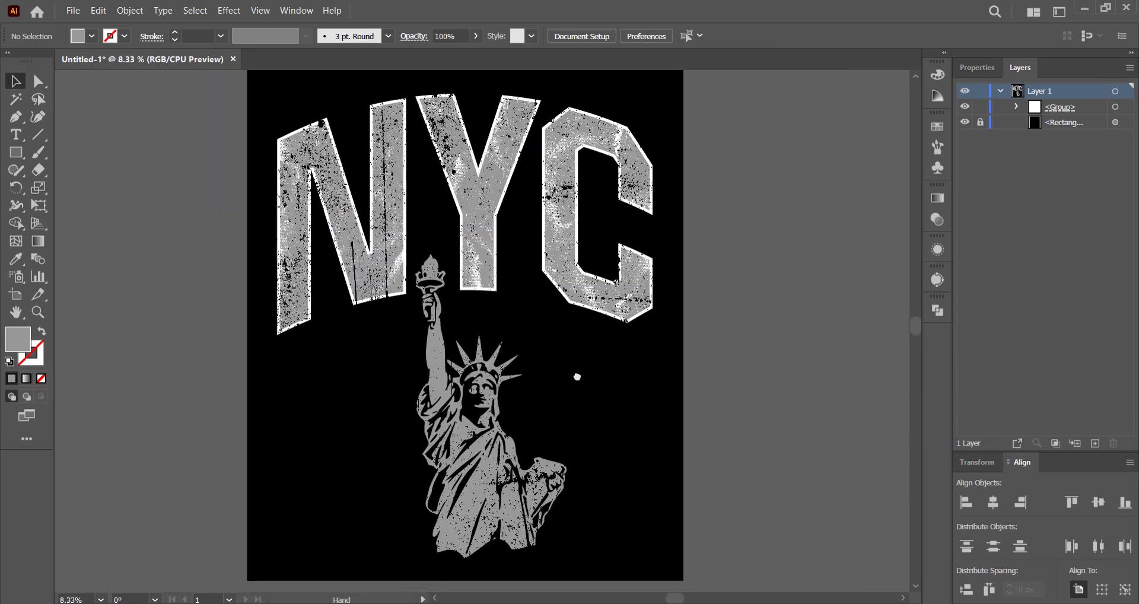